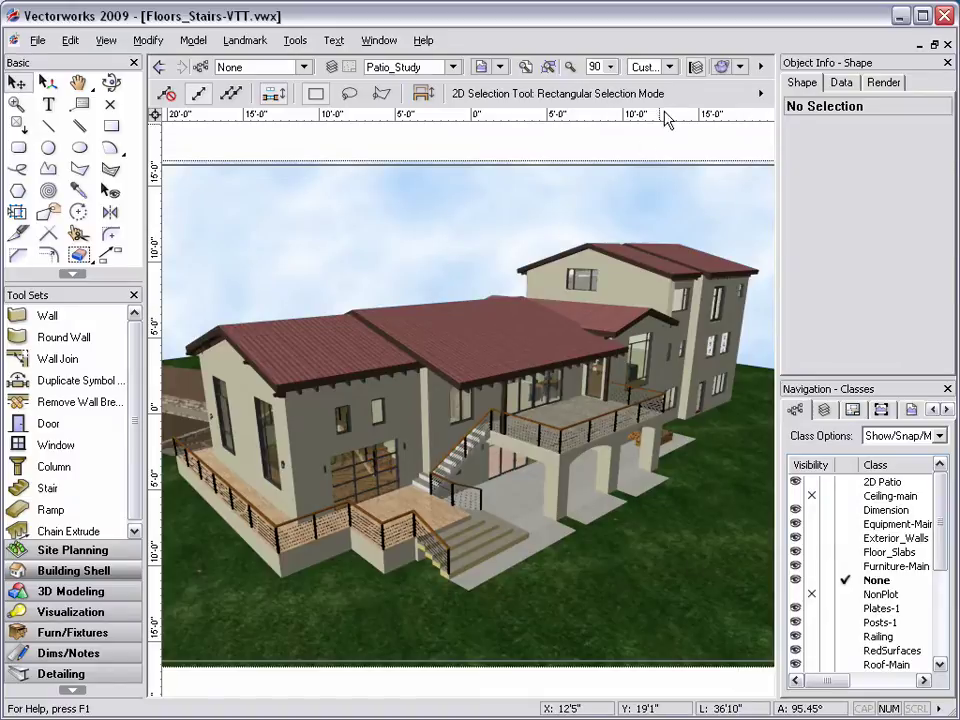
# - Switch to the Top/Plan view and hide the Exterior_Walls class
pyautogui.click(668, 67)
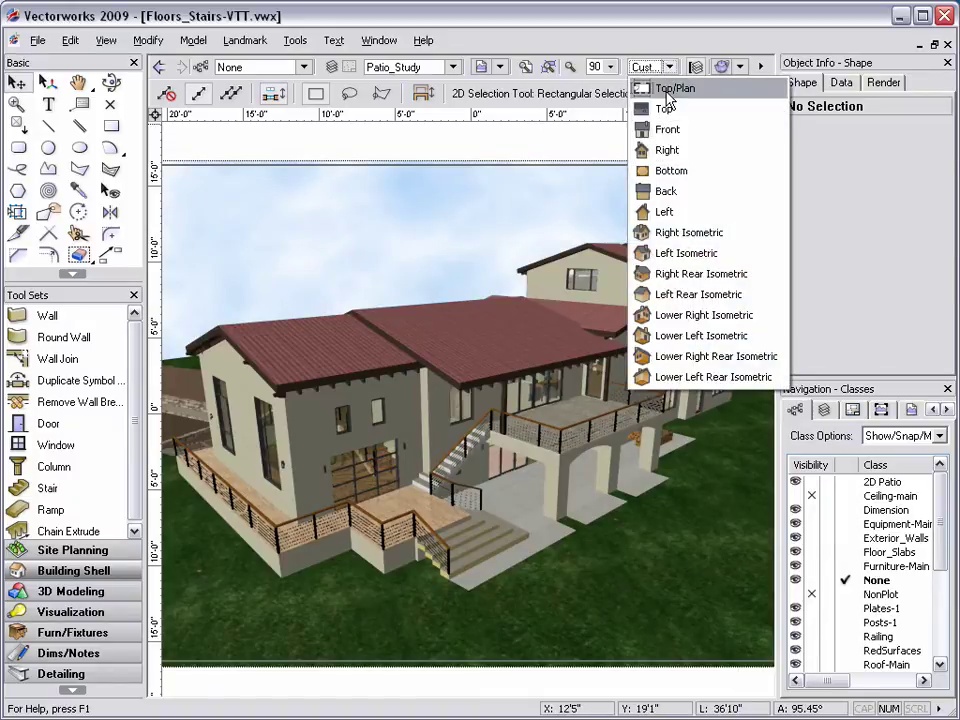
pyautogui.click(666, 92)
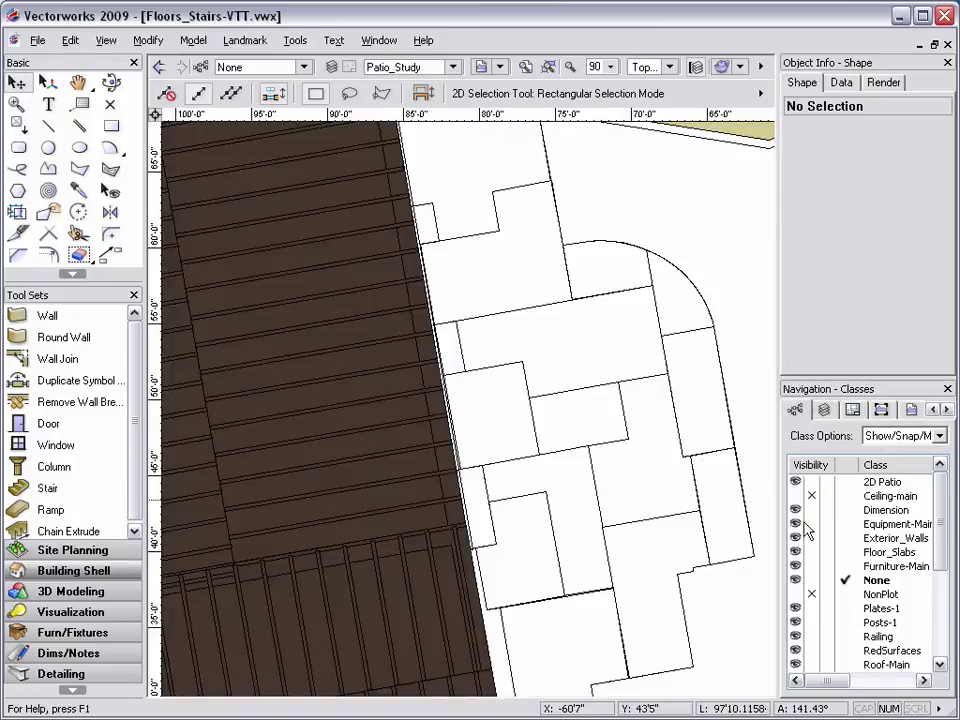
pyautogui.click(811, 538)
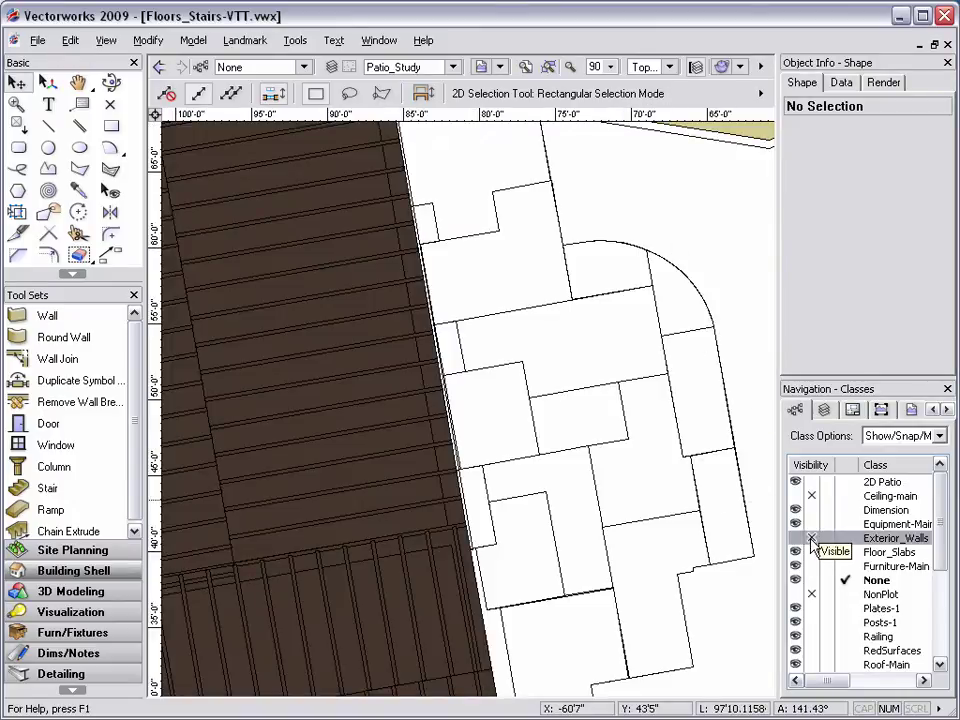
# - Orbit the house model into a 3D view of the interior floors and both staircases
pyautogui.click(111, 84)
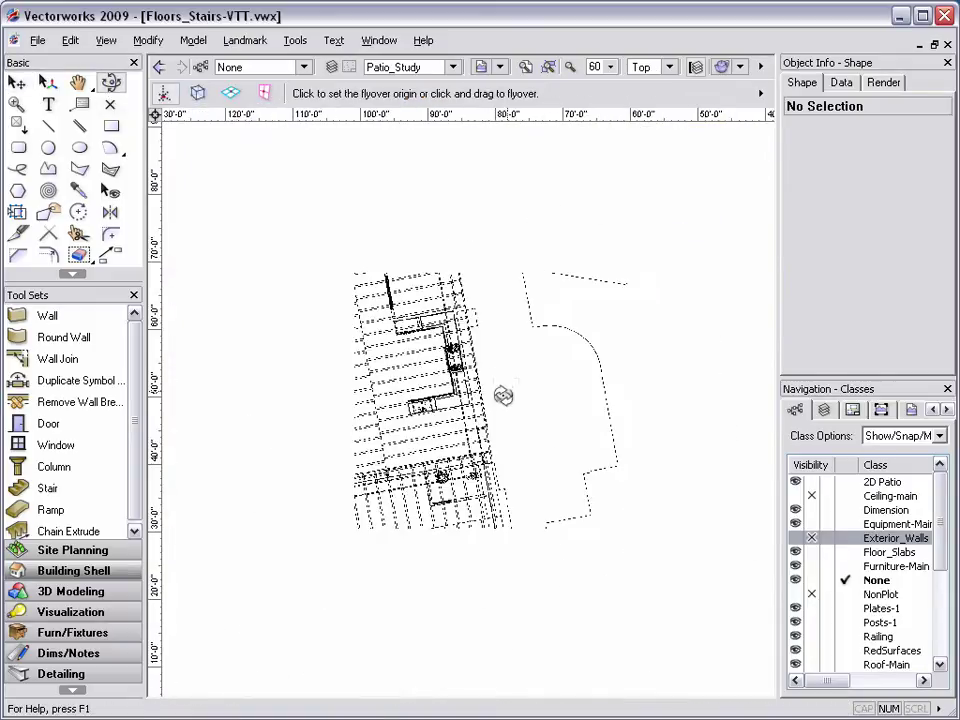
pyautogui.click(285, 612)
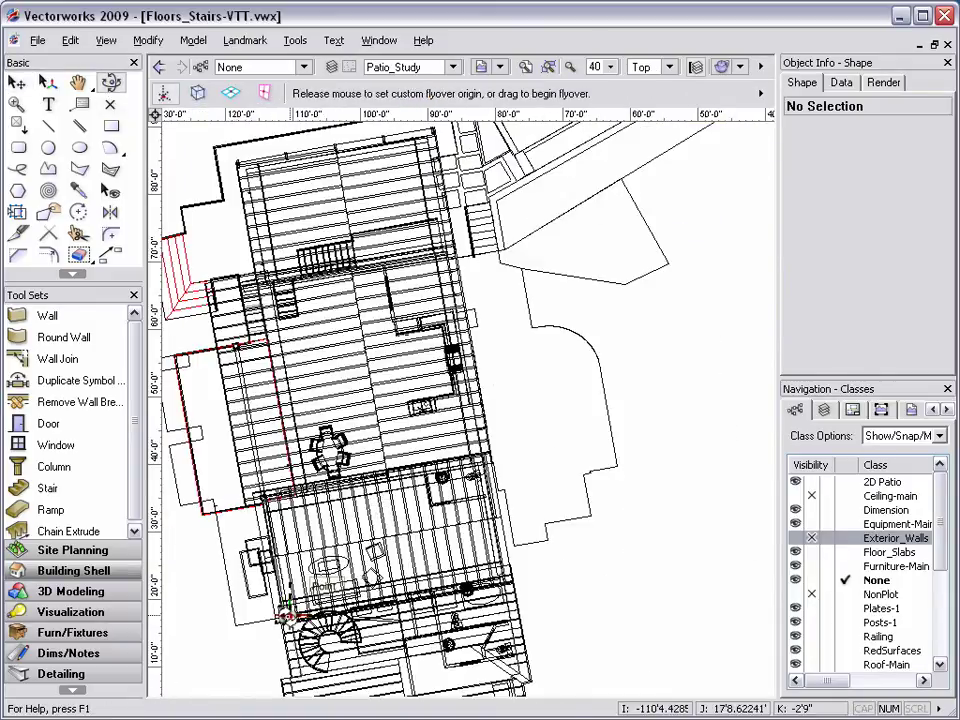
pyautogui.moveTo(285, 612); pyautogui.dragTo(240, 390)
pyautogui.scroll(3, 220, 380)
pyautogui.press('h')
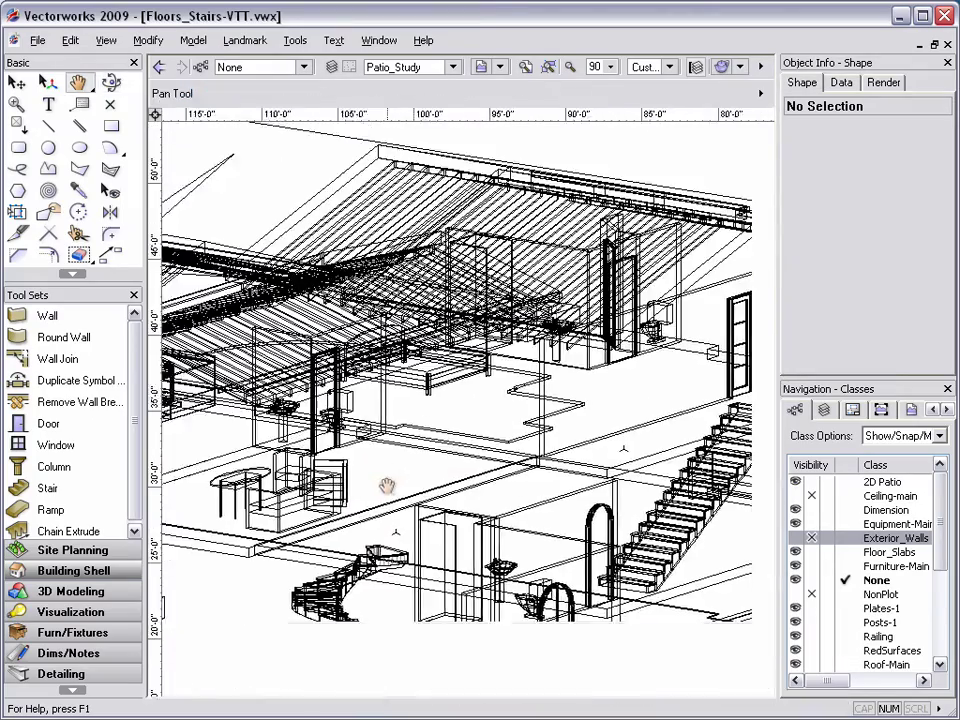
pyautogui.moveTo(387, 486); pyautogui.dragTo(342, 414)
# - Render the 3D view in OpenGL and examine where the staircases meet the floor slabs
pyautogui.click(721, 66)
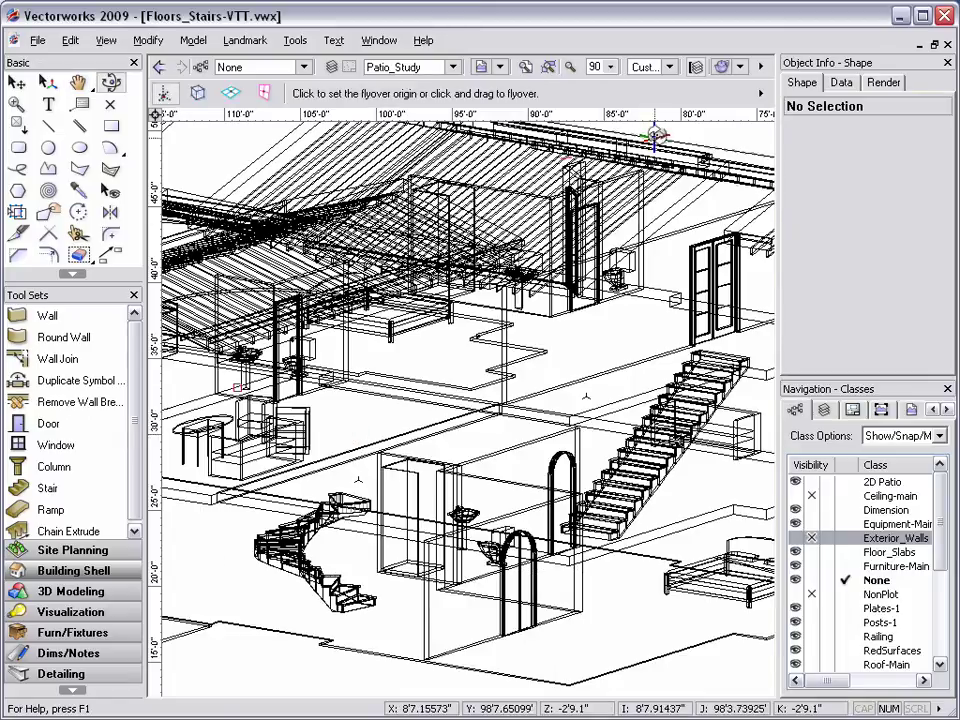
pyautogui.click(742, 67)
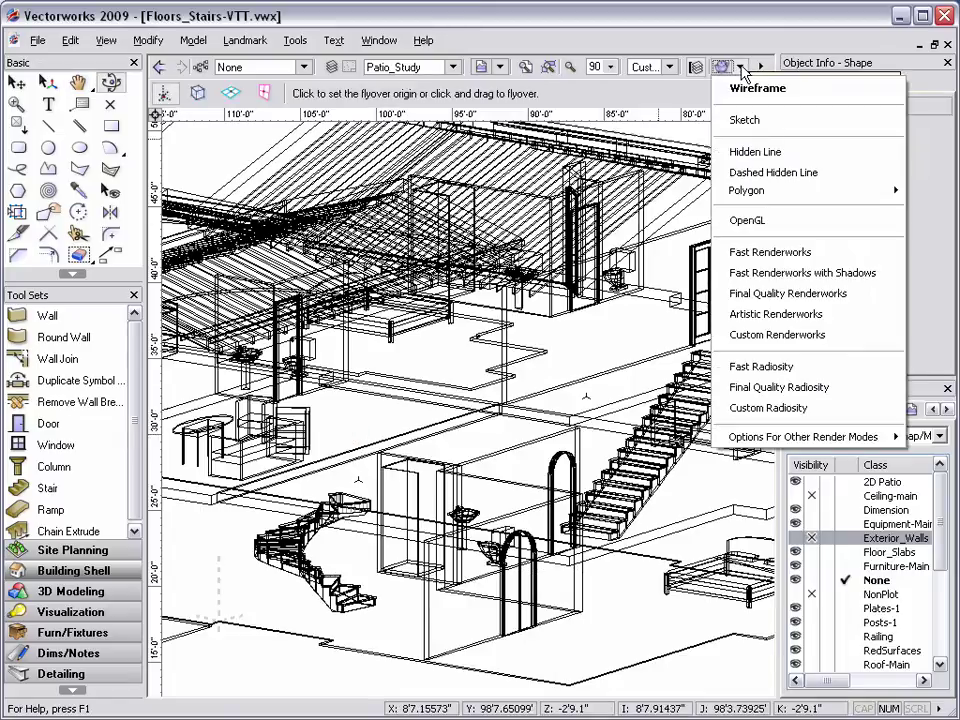
pyautogui.click(742, 222)
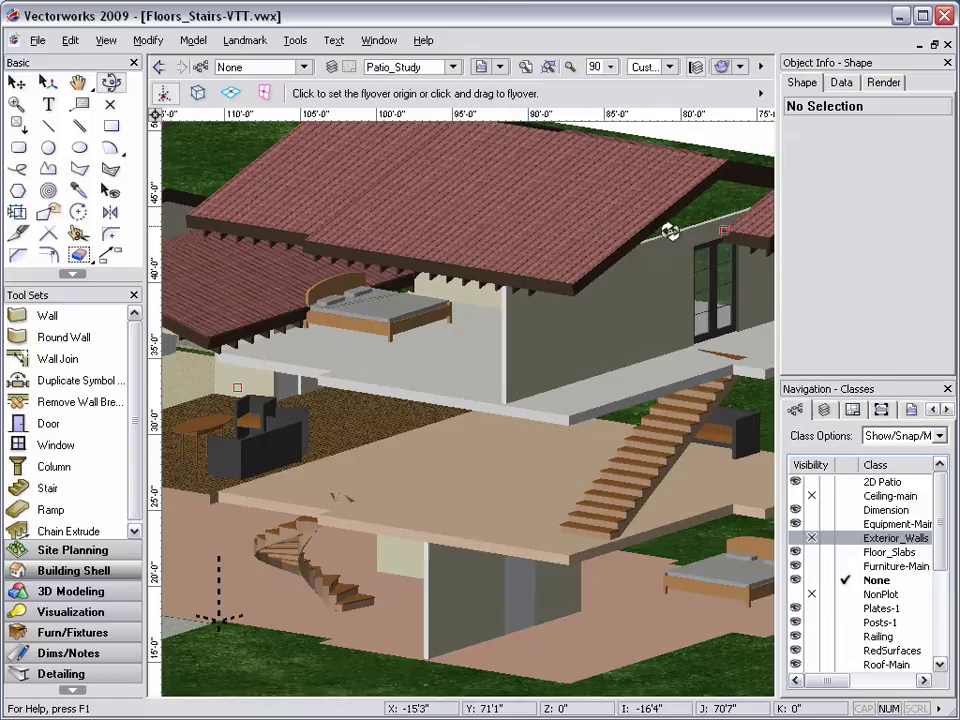
pyautogui.click(598, 240)
pyautogui.moveTo(598, 240); pyautogui.dragTo(631, 223)
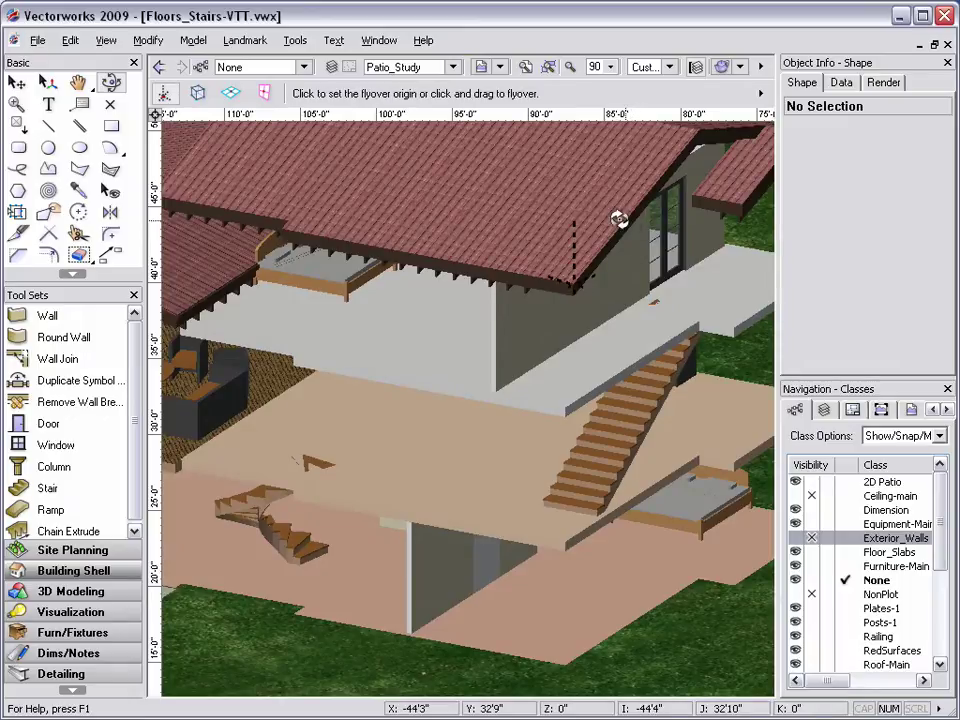
# - Return to the Top/Plan view and hide the Roof-Main class
pyautogui.click(670, 67)
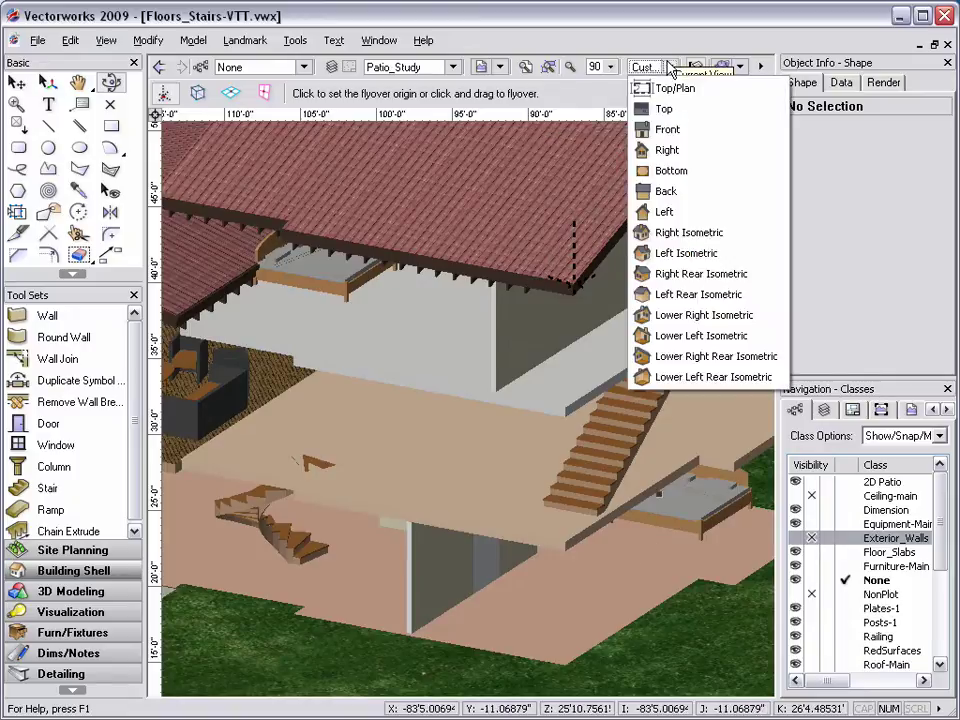
pyautogui.click(669, 89)
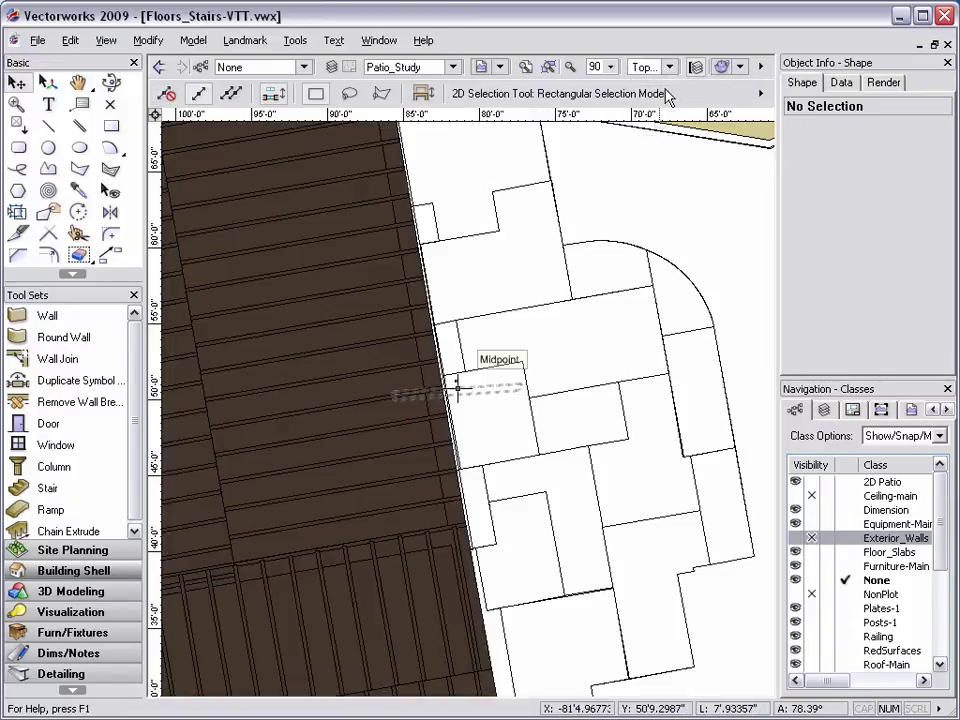
pyautogui.click(811, 665)
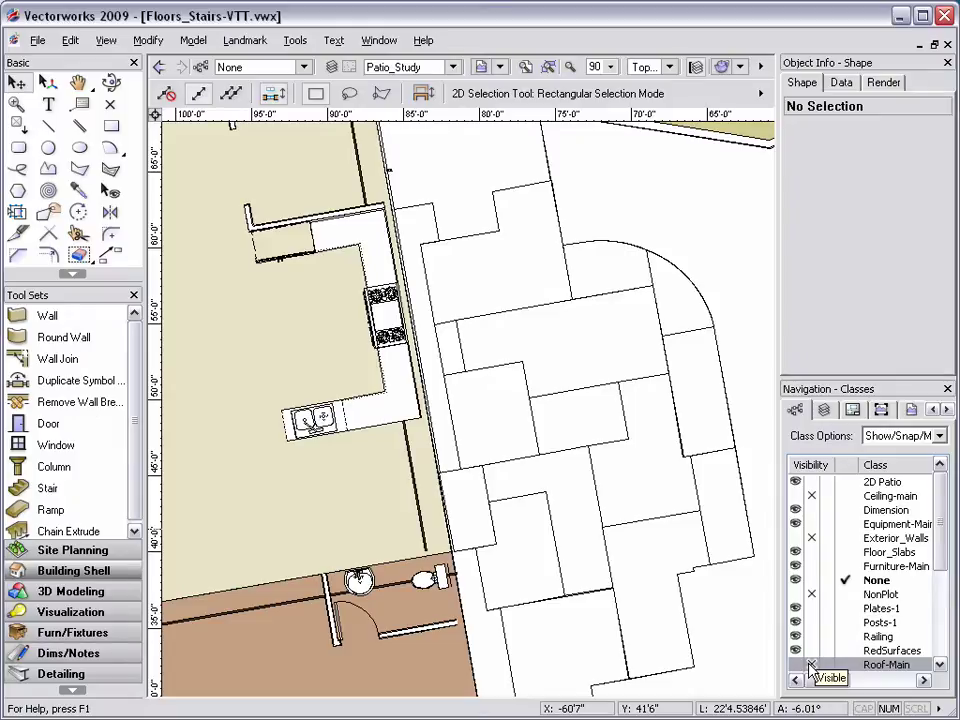
# - Make 2nd Floor the active design layer and set the layer options to Active Only
pyautogui.click(824, 412)
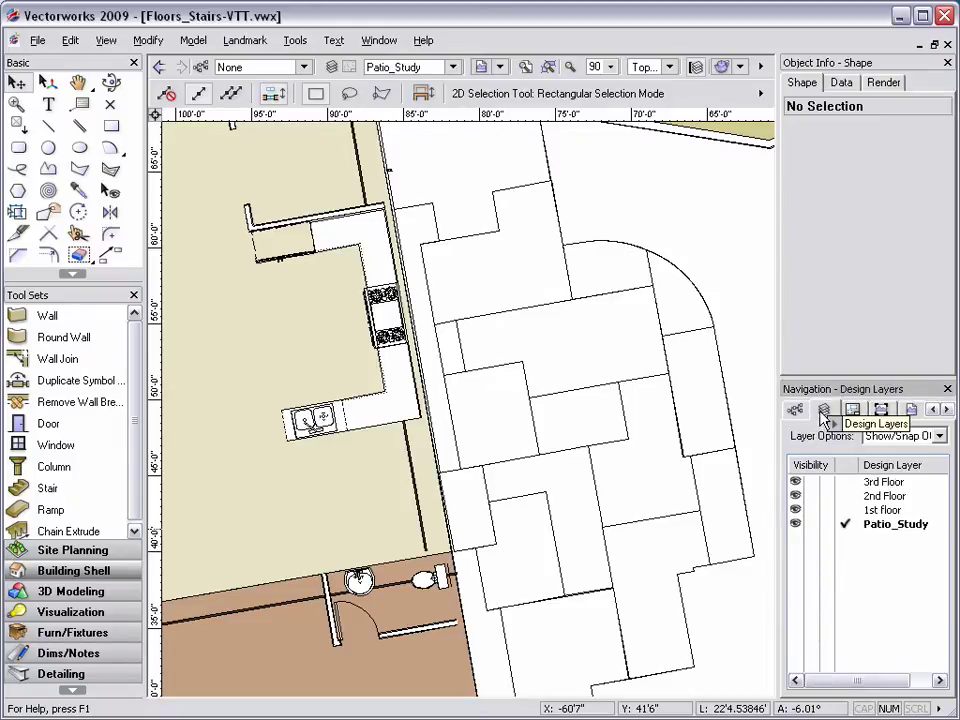
pyautogui.click(848, 496)
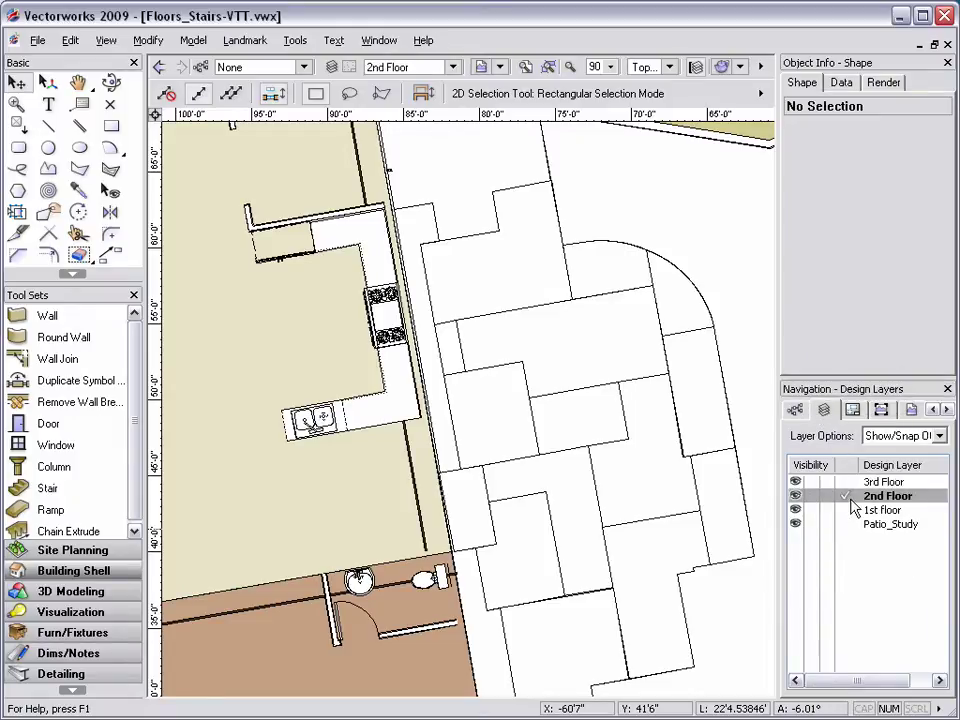
pyautogui.click(880, 436)
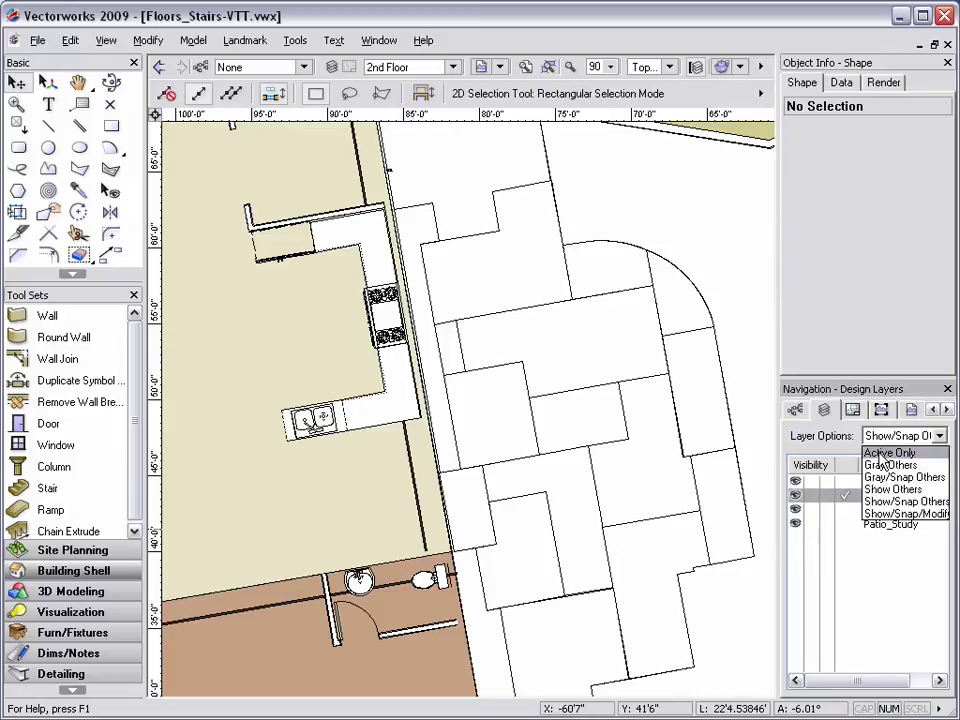
pyautogui.click(886, 454)
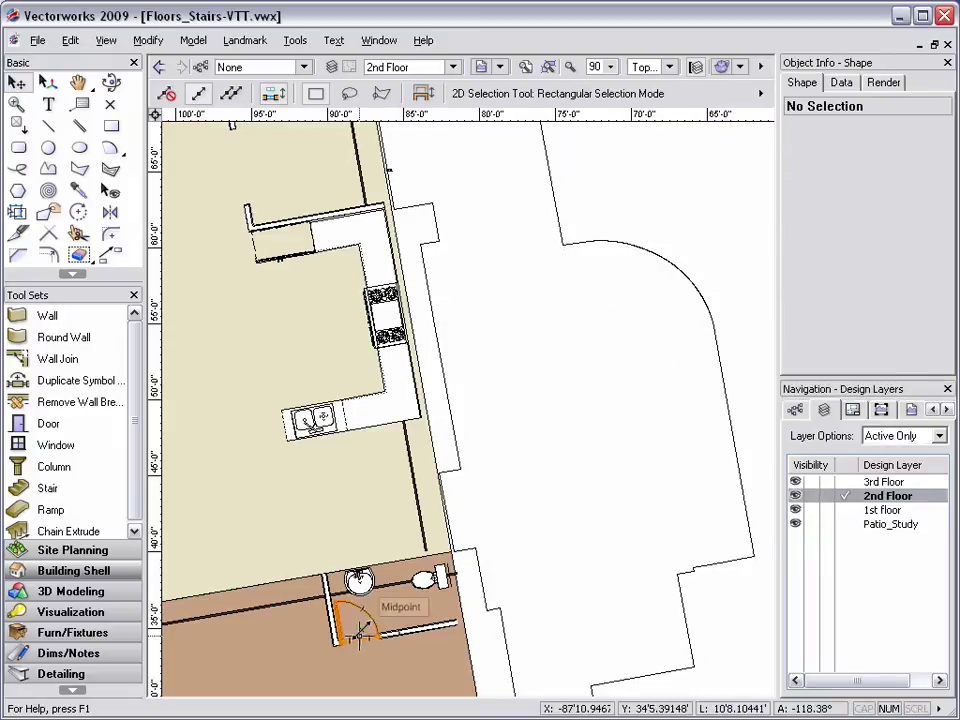
# - Draw a three-point circle with a radius of about 4'7" along the outer edge of the spiral stair
pyautogui.press('h')
pyautogui.moveTo(355, 640)
pyautogui.mouseDown()
pyautogui.moveTo(632, 347)
pyautogui.moveTo(698, 210)
pyautogui.mouseUp()
pyautogui.press('x')
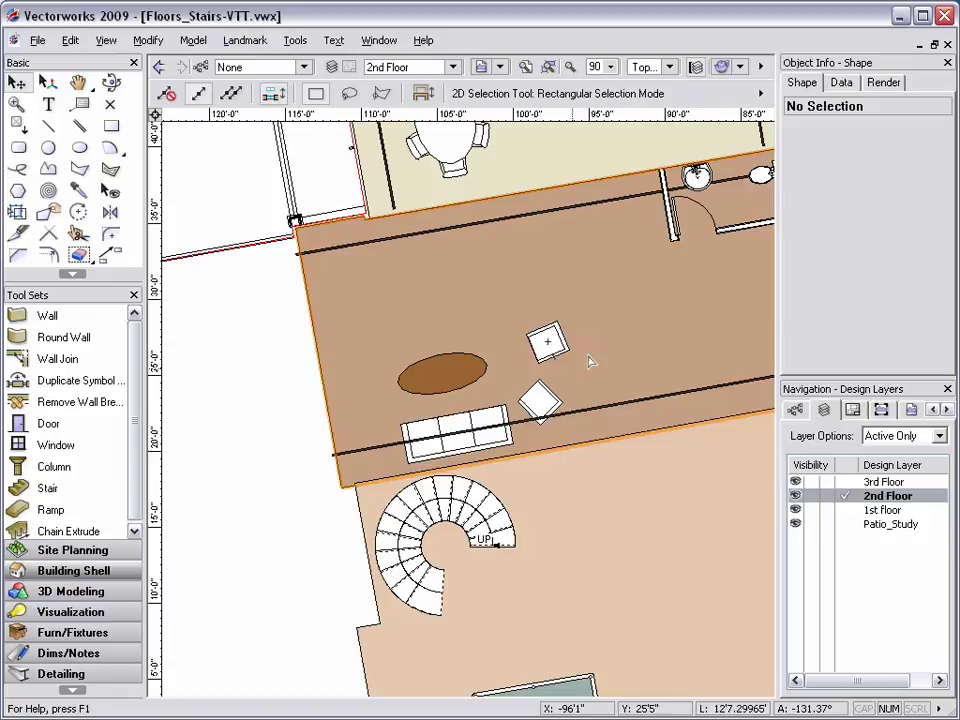
pyautogui.press('h')
pyautogui.moveTo(506, 583); pyautogui.dragTo(499, 489)
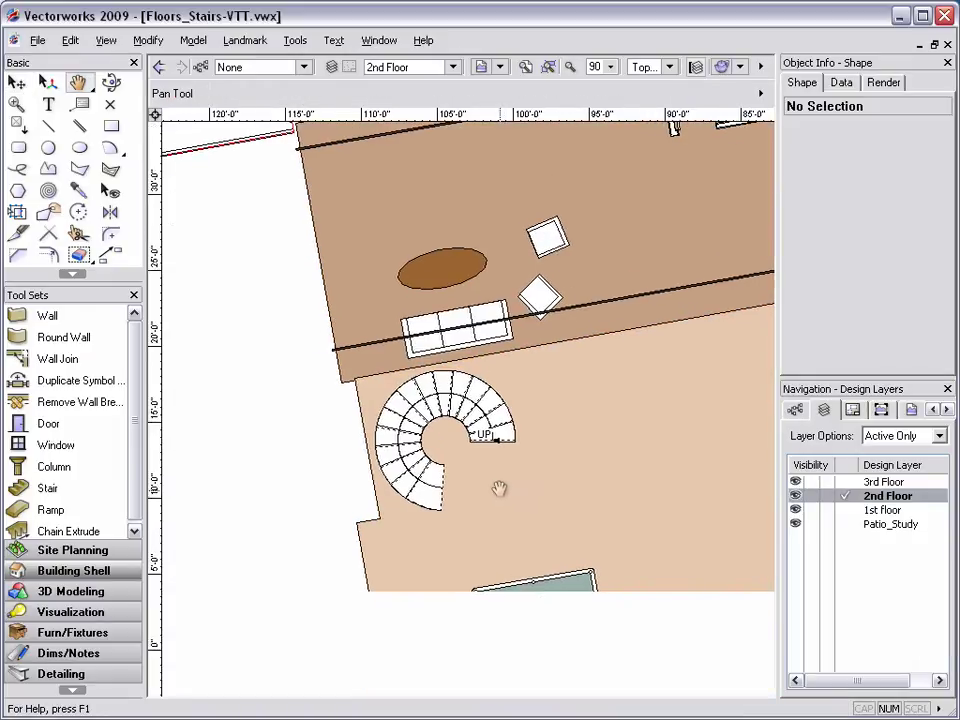
pyautogui.press('x')
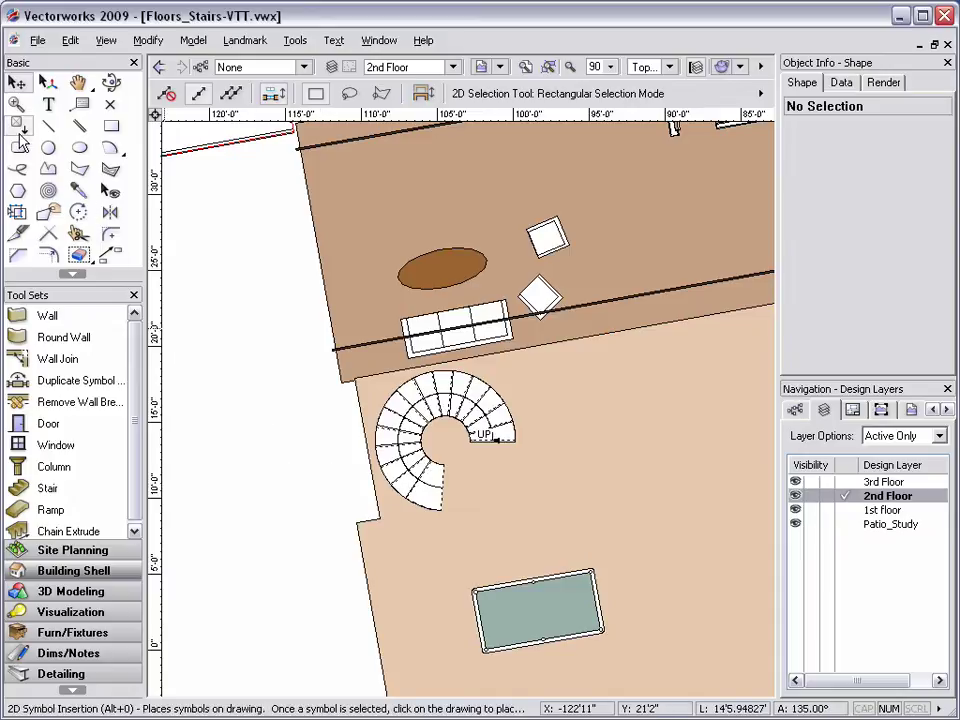
pyautogui.click(48, 148)
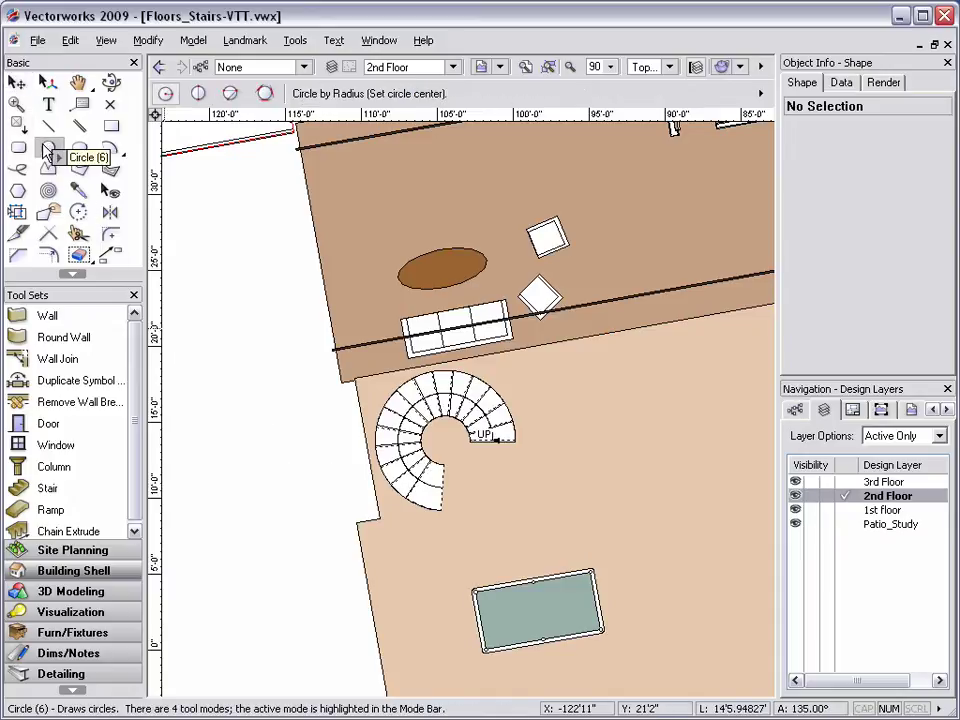
pyautogui.click(229, 95)
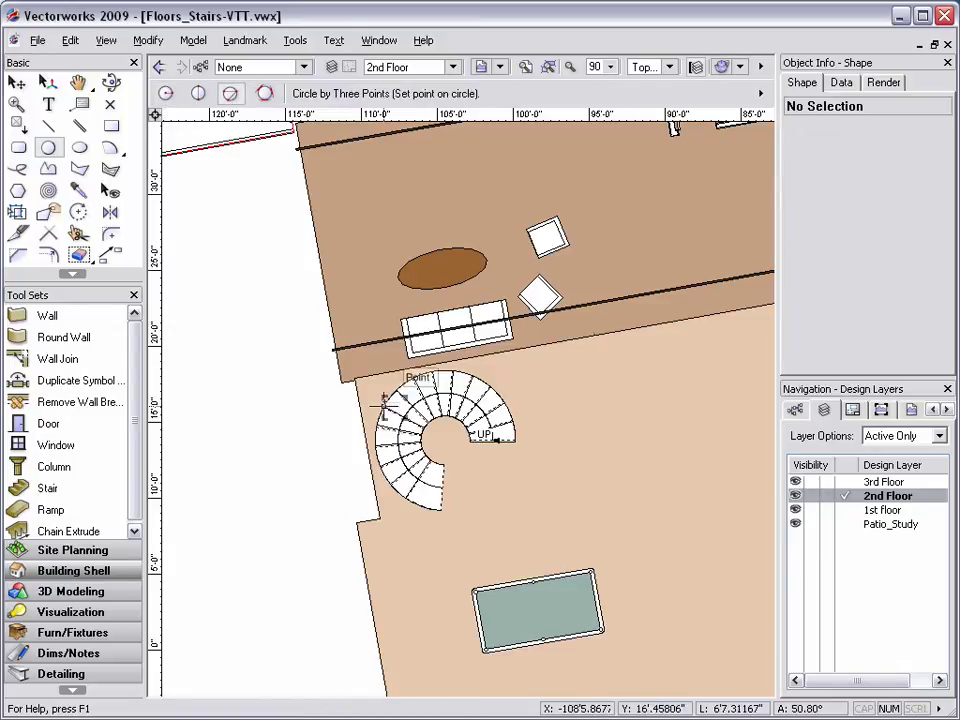
pyautogui.scroll(2, 452, 436)
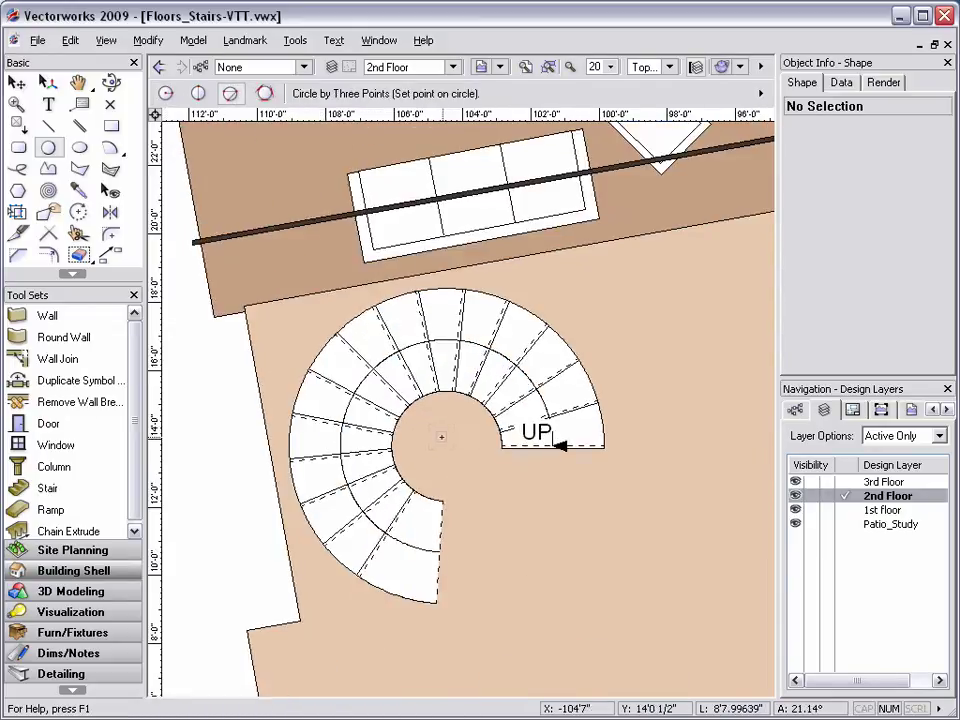
pyautogui.click(436, 602)
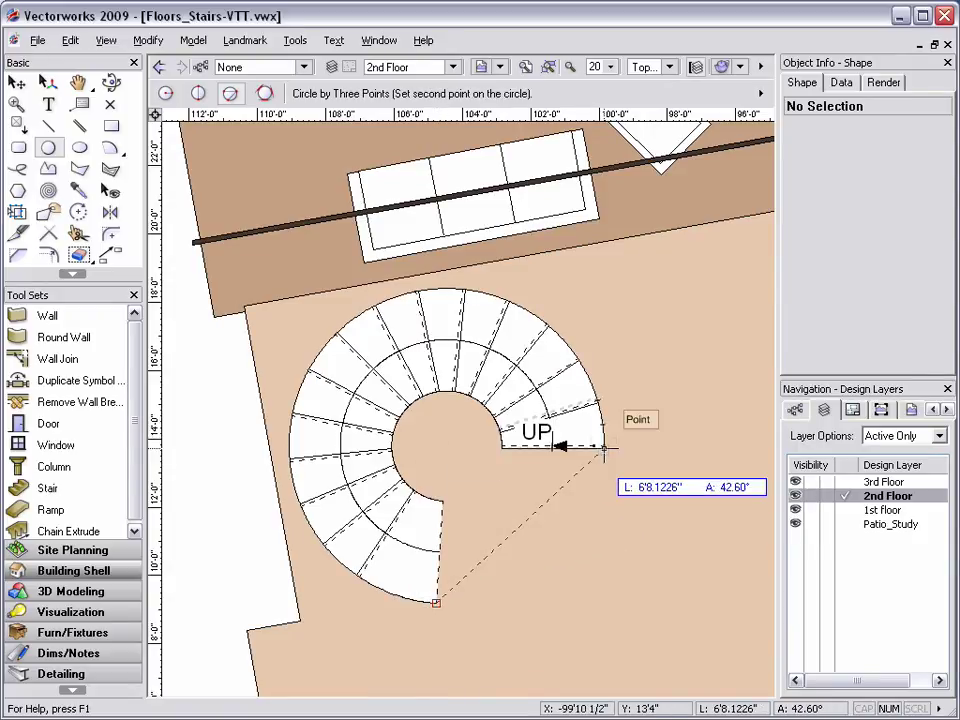
pyautogui.click(604, 449)
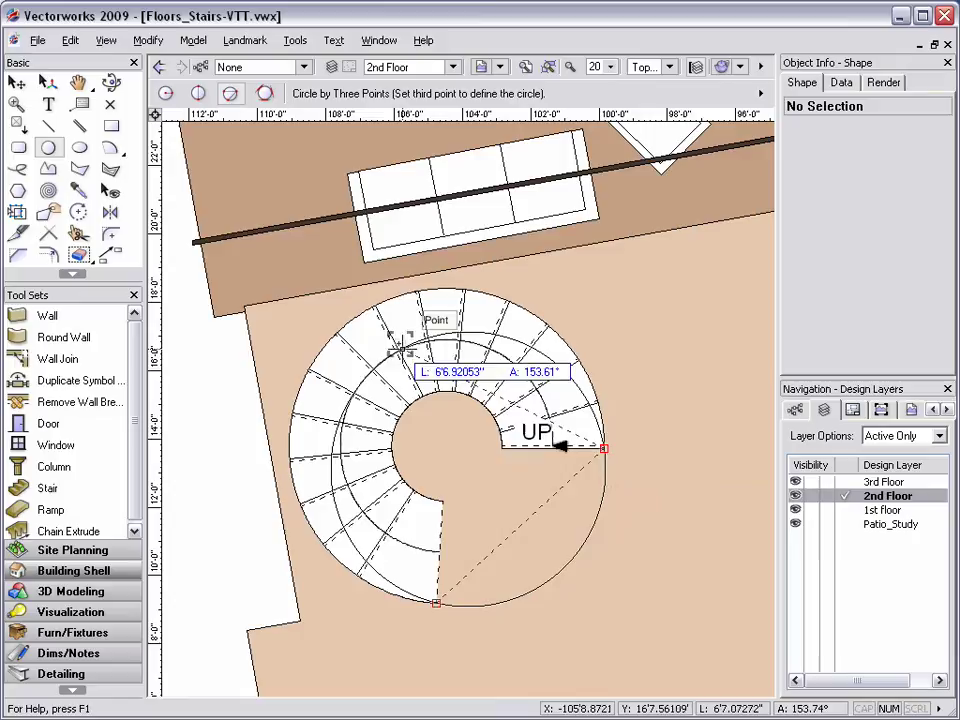
pyautogui.click(337, 331)
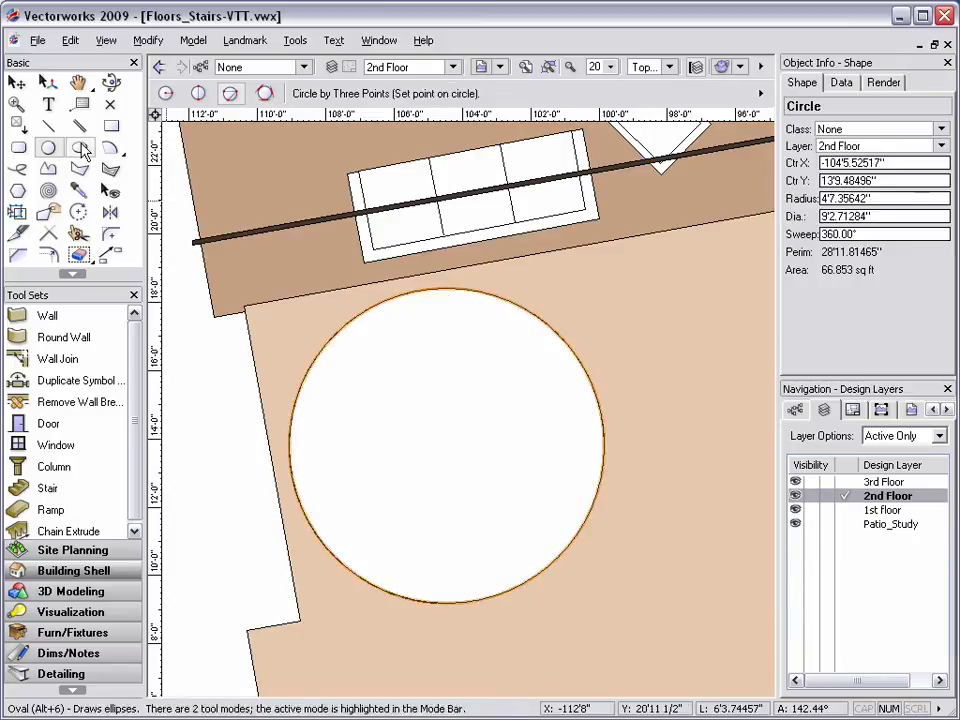
# - Clip the circle out of the surrounding 2nd Floor slab and delete the leftover circle
pyautogui.click(16, 82)
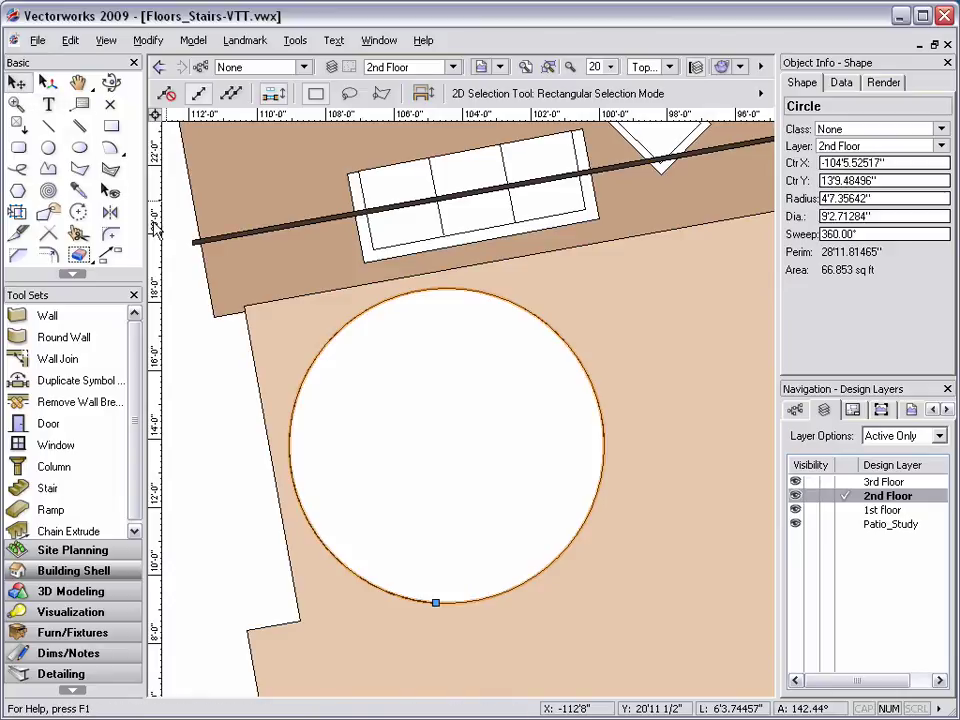
pyautogui.keyDown('shift'); pyautogui.click(257, 378); pyautogui.keyUp('shift')
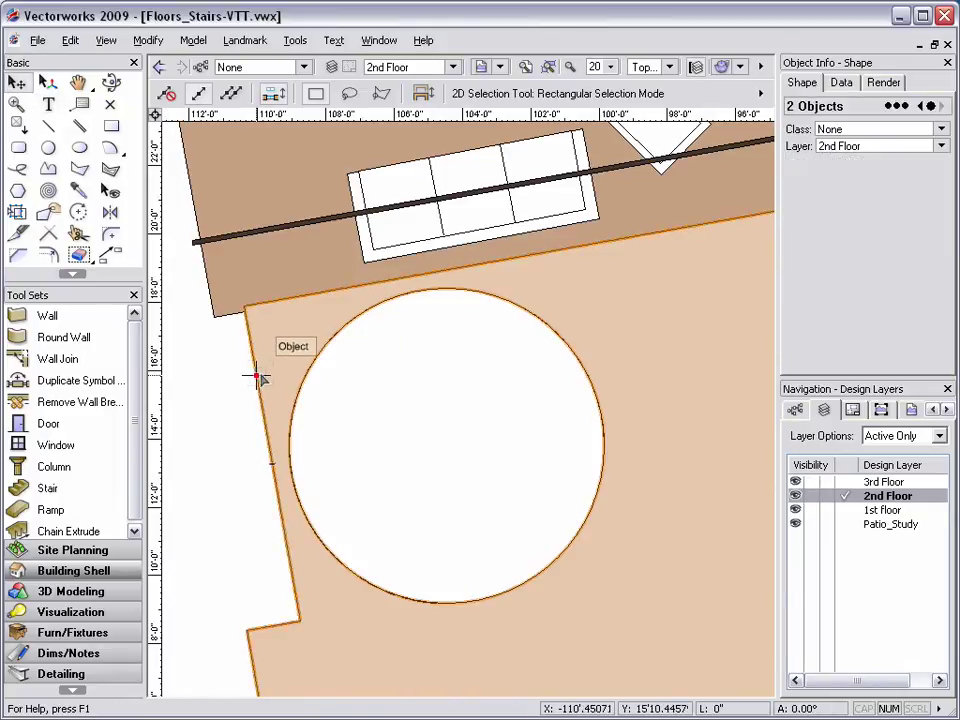
pyautogui.click(146, 41)
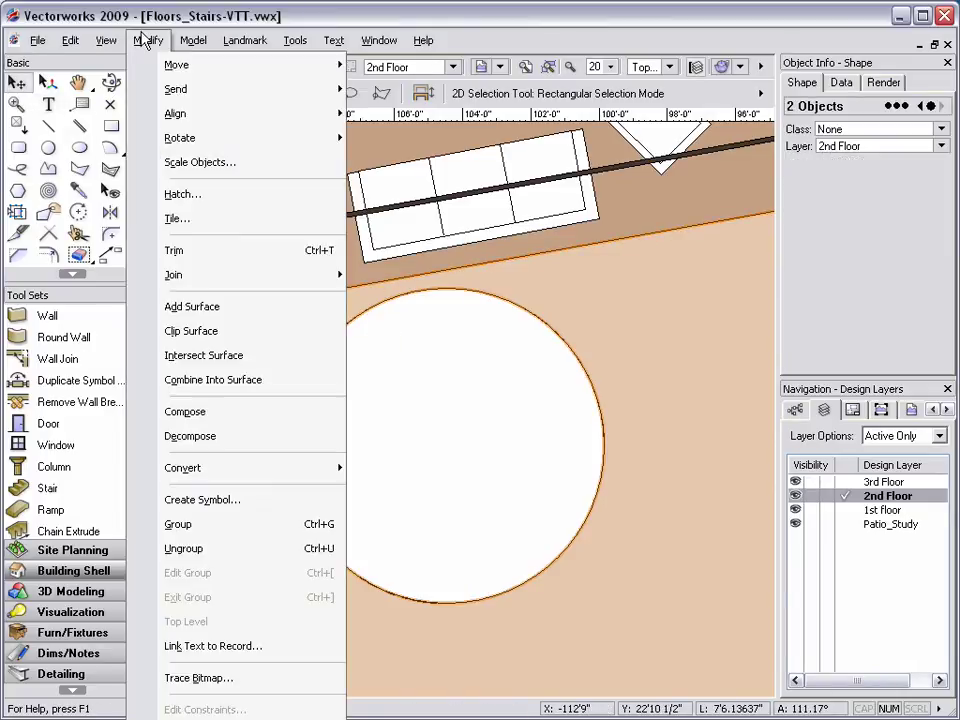
pyautogui.click(145, 338)
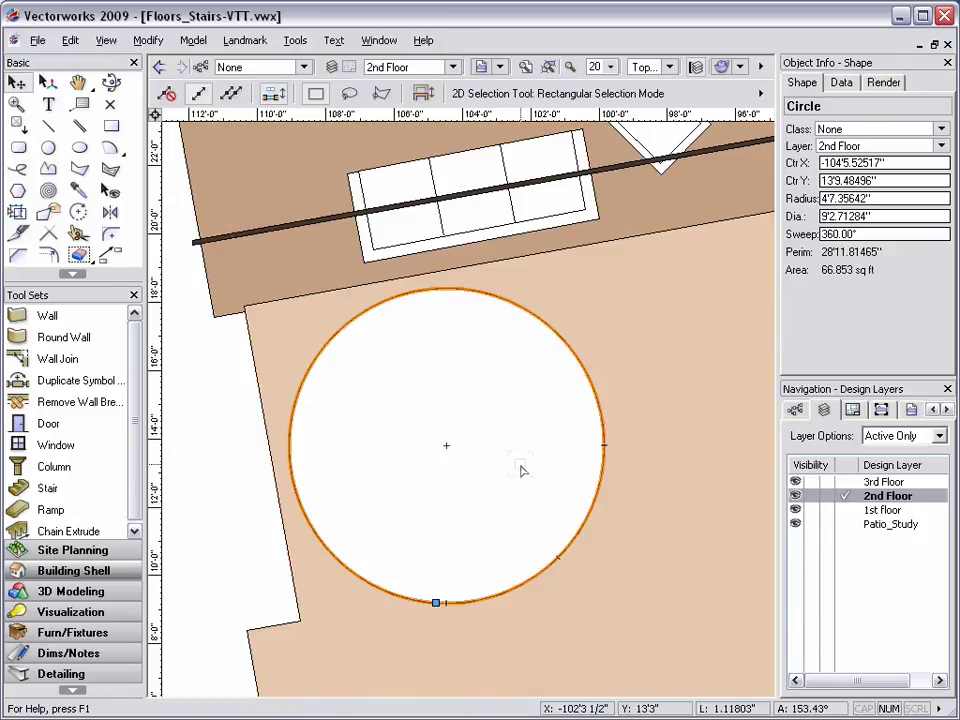
pyautogui.press('Delete')
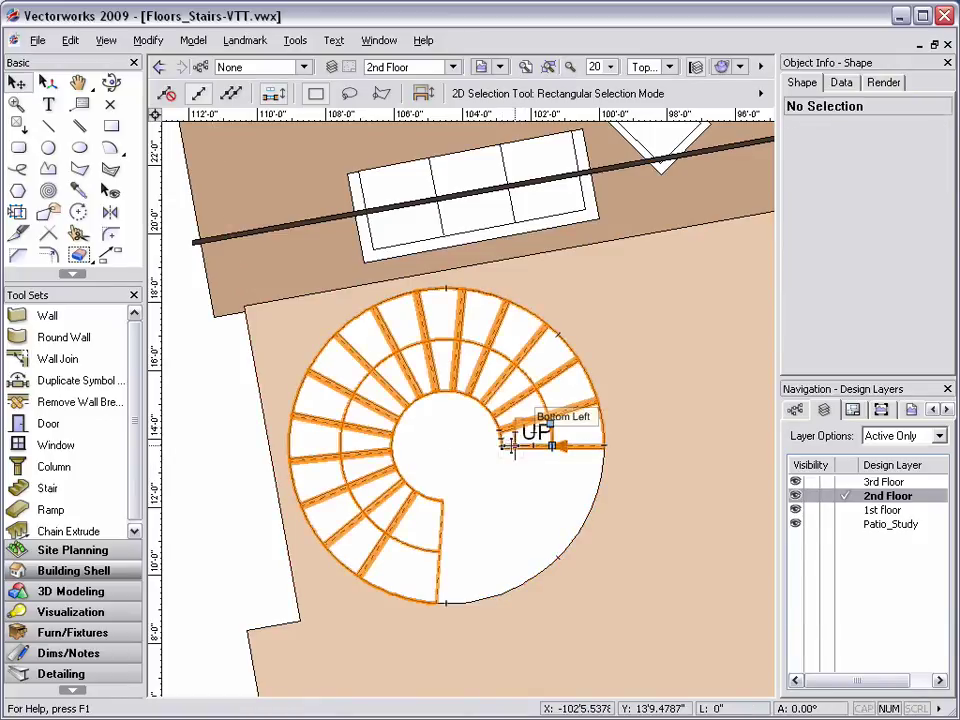
# - Select the spiral stair, recall the saved view 2nd_Floor_Stair and examine the opening in the slab
pyautogui.click(514, 445)
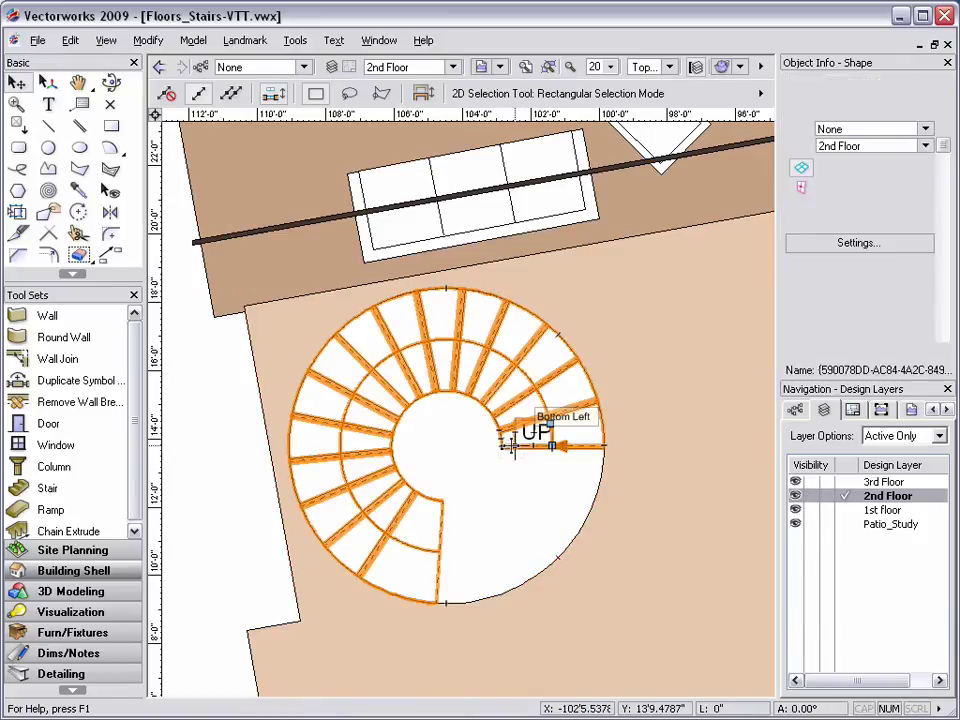
pyautogui.click(499, 68)
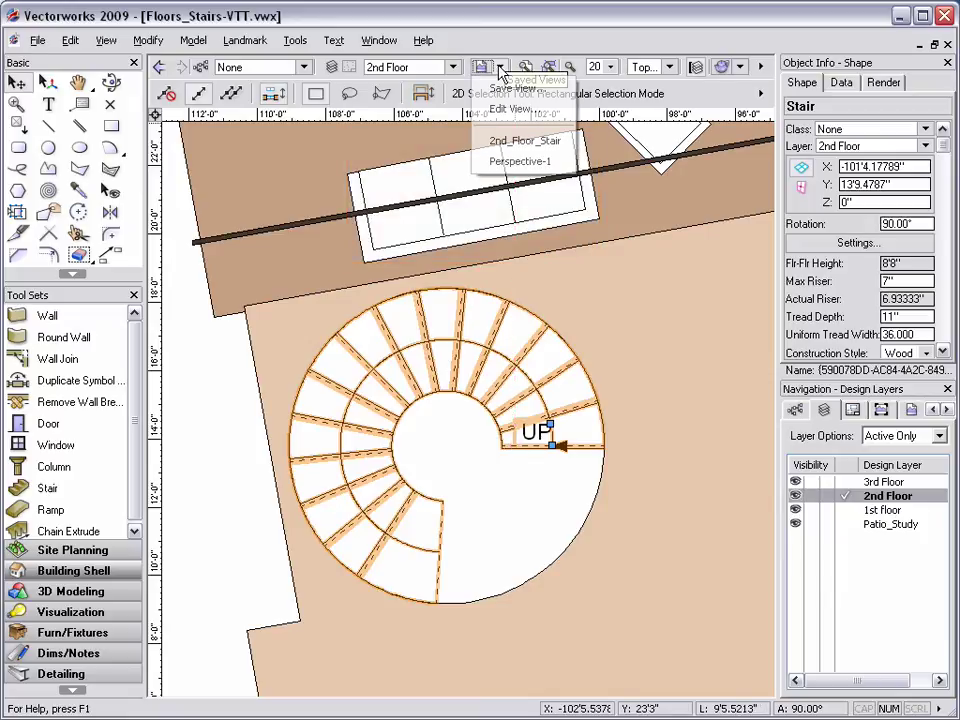
pyautogui.click(499, 143)
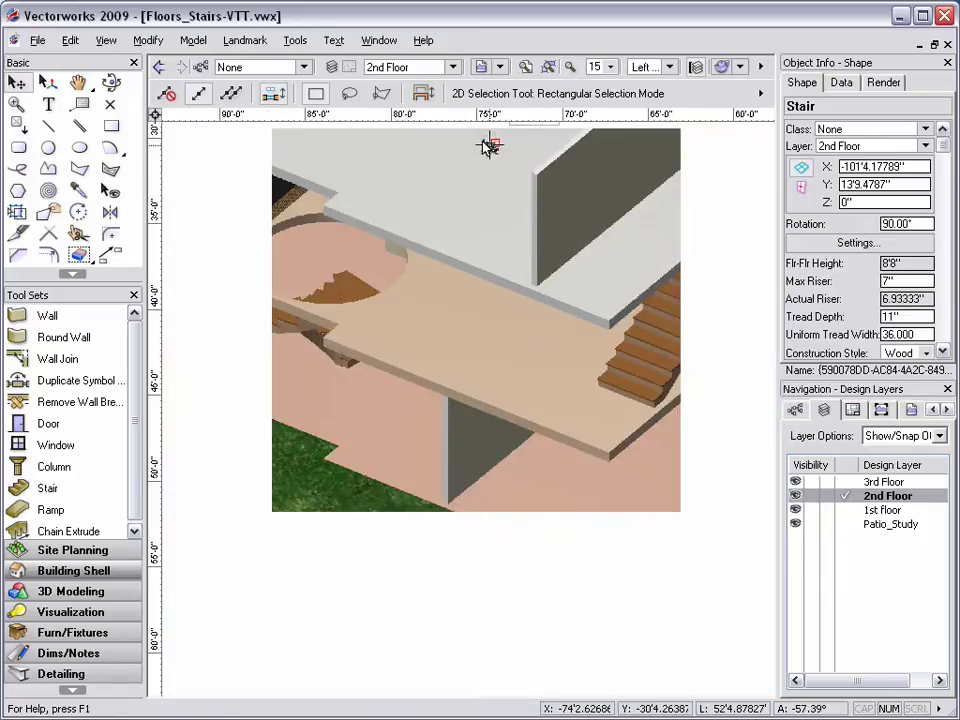
pyautogui.moveTo(490, 147); pyautogui.dragTo(437, 264)
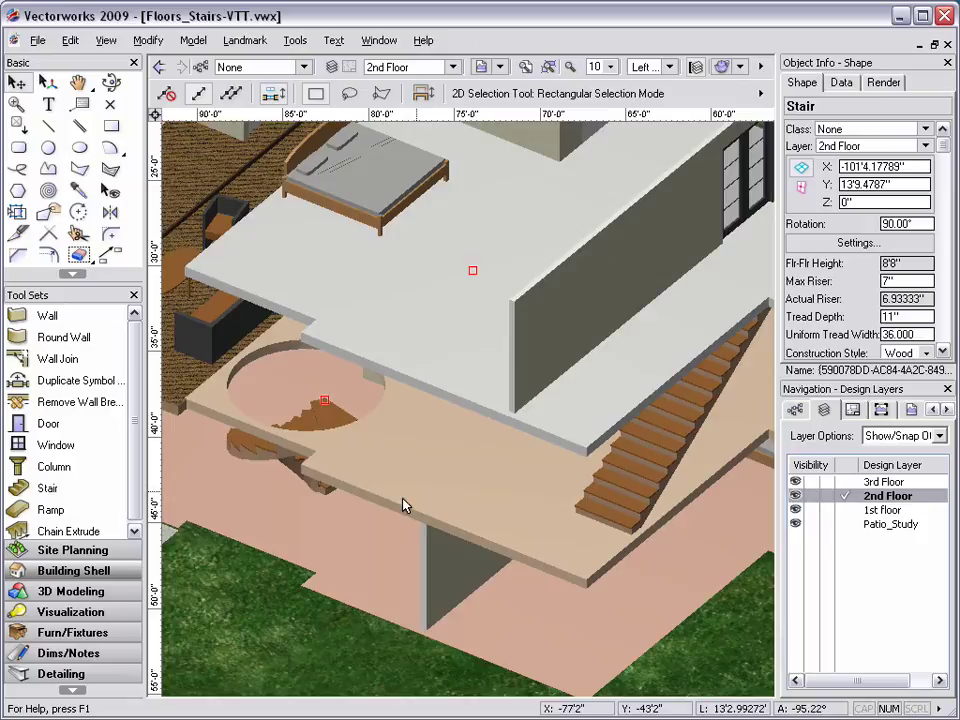
# - Select the straight stair rising from the 2nd Floor and switch to the Top/Plan view
pyautogui.click(680, 336)
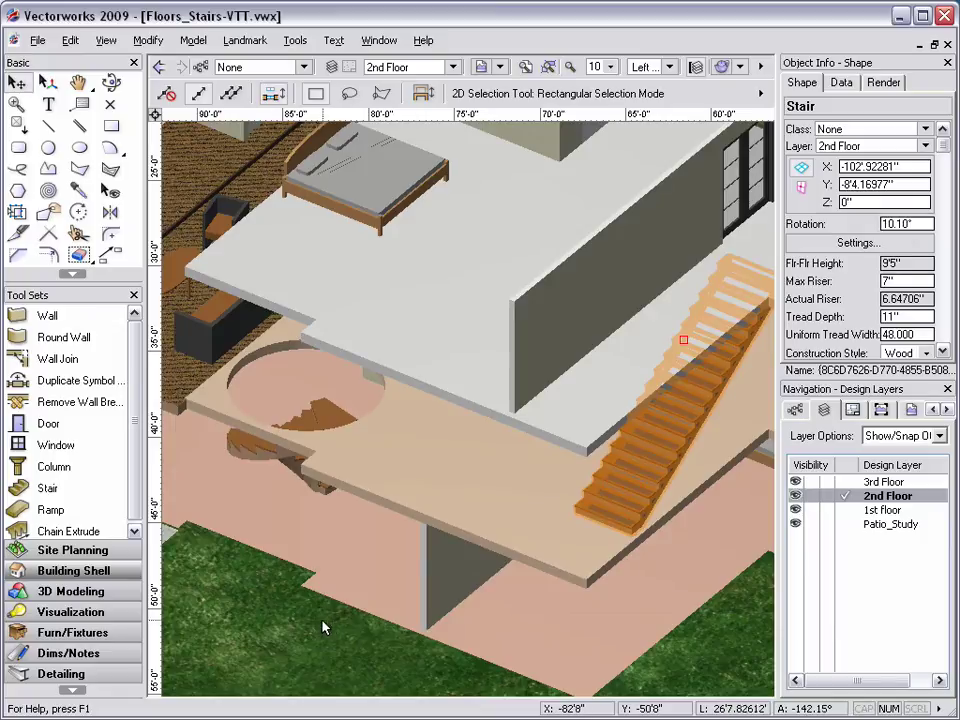
pyautogui.click(664, 66)
pyautogui.click(664, 90)
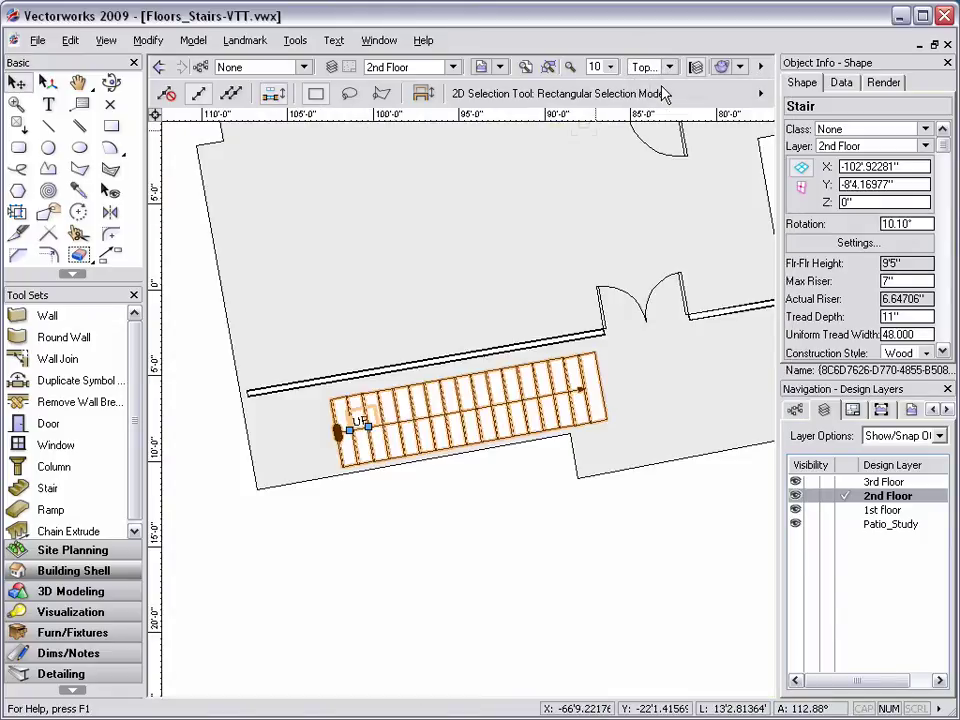
# - Make 3rd Floor the active design layer and set the layer options to Active Only
pyautogui.click(855, 484)
pyautogui.click(879, 442)
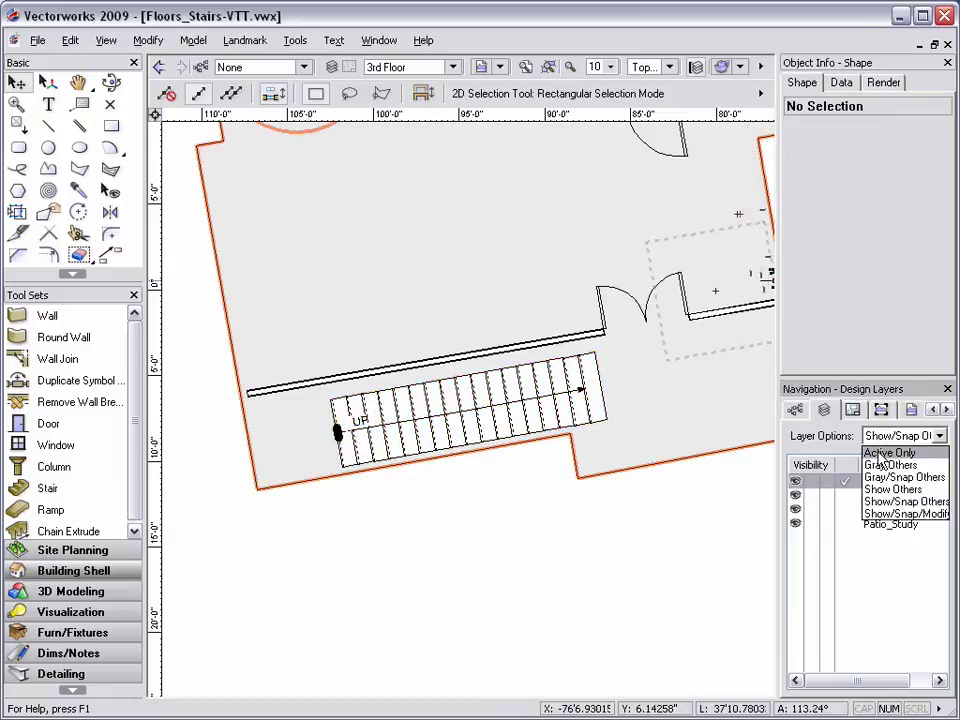
pyautogui.click(882, 454)
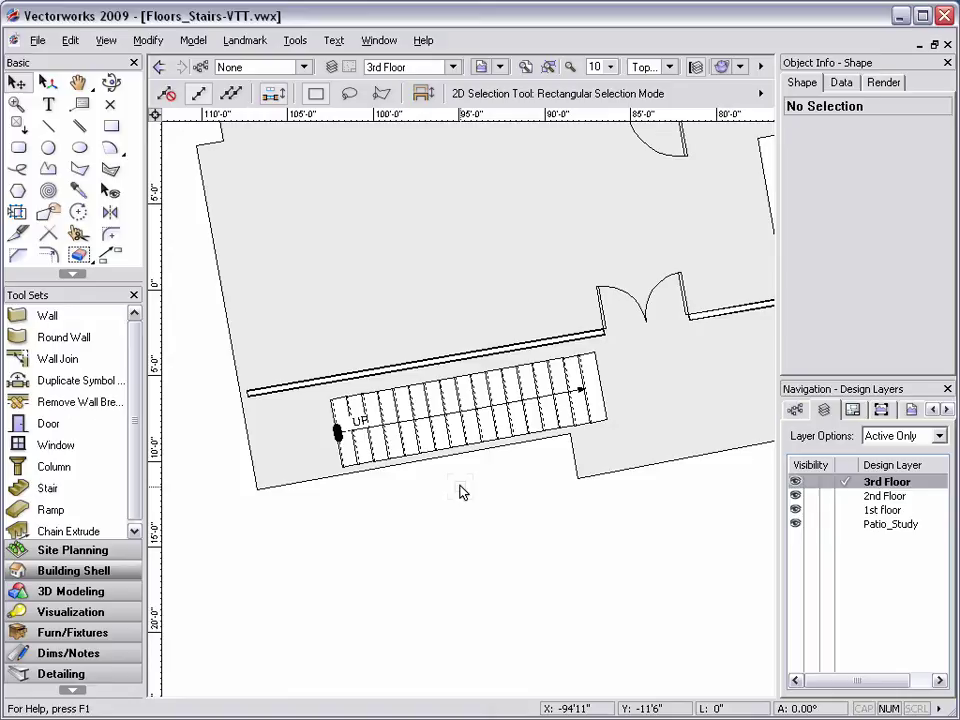
# - Clip a rectangular opening of about 15'8" by 4'0" out of the 3rd Floor slab, tracing the straight stair's four corners with a polygon
pyautogui.click(453, 455)
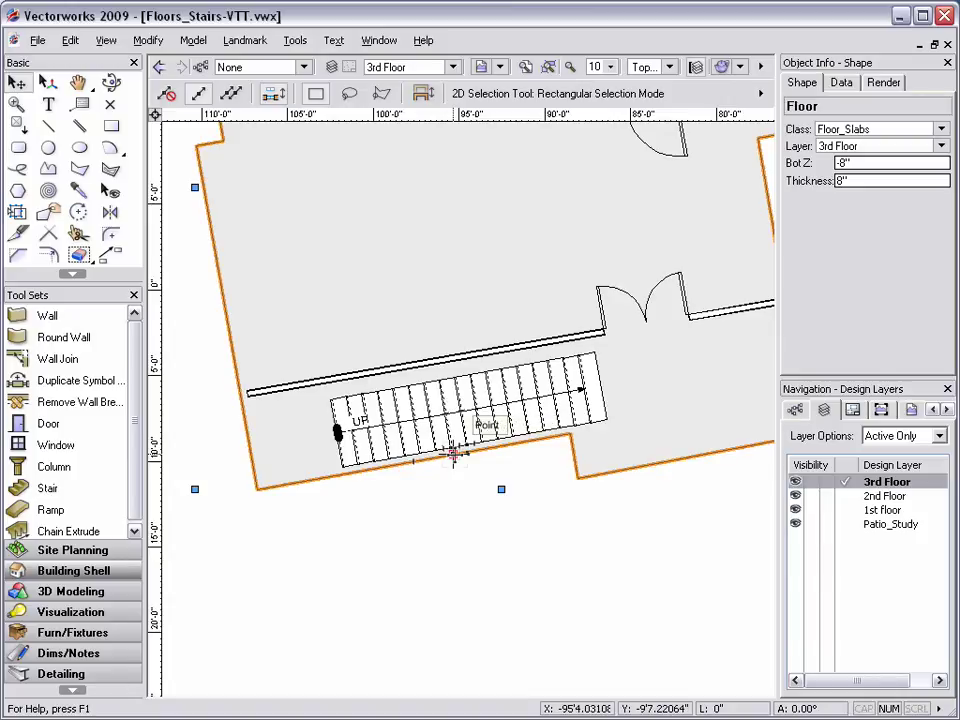
pyautogui.click(78, 256)
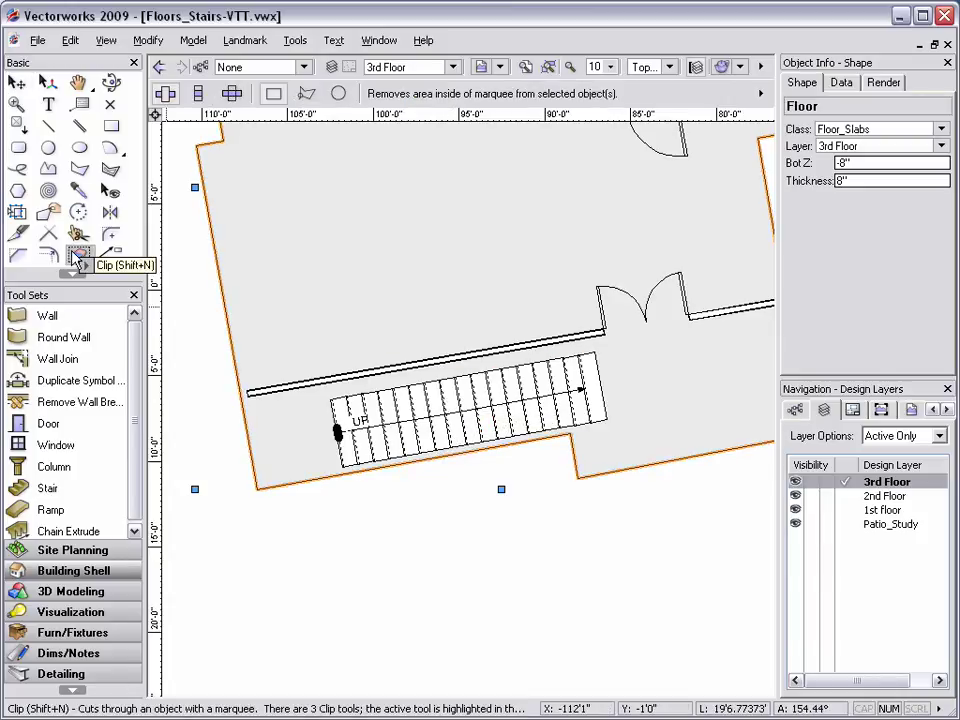
pyautogui.click(308, 97)
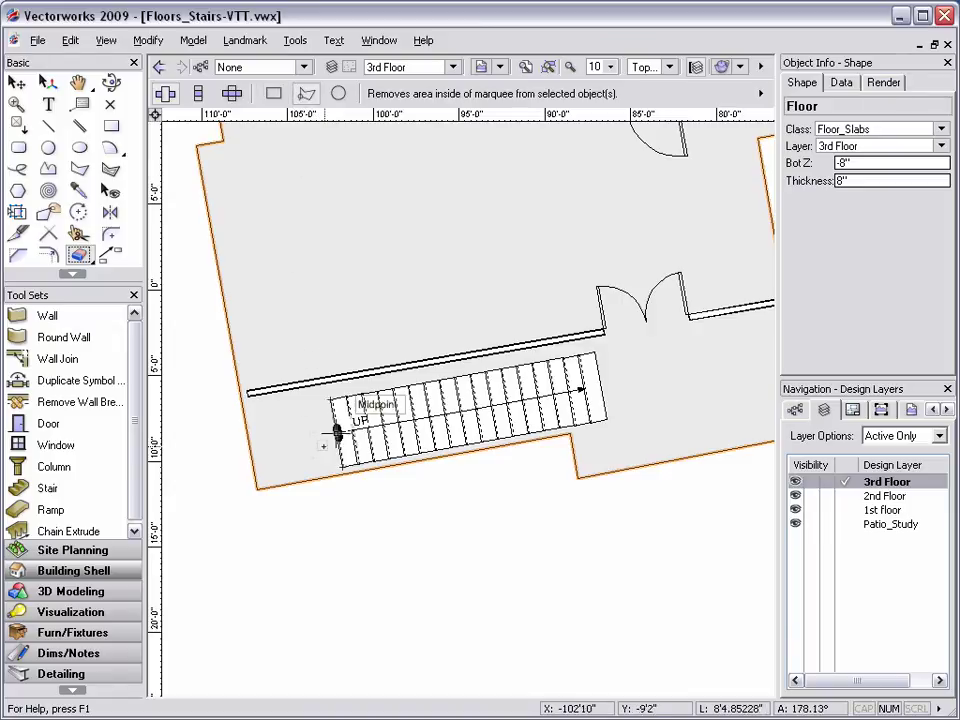
pyautogui.press('z')
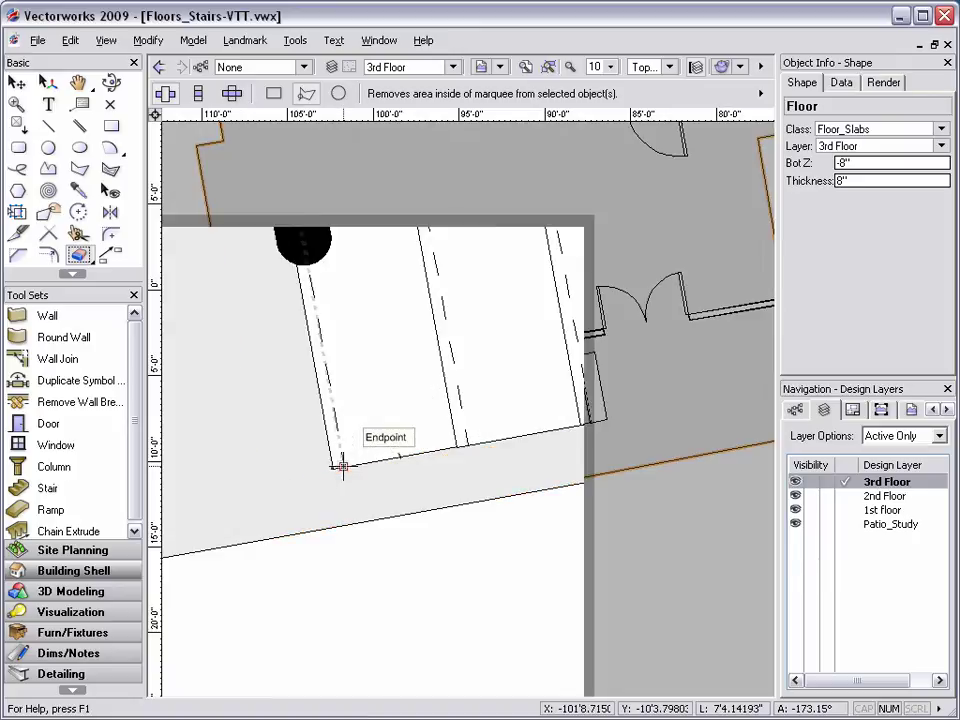
pyautogui.click(343, 467)
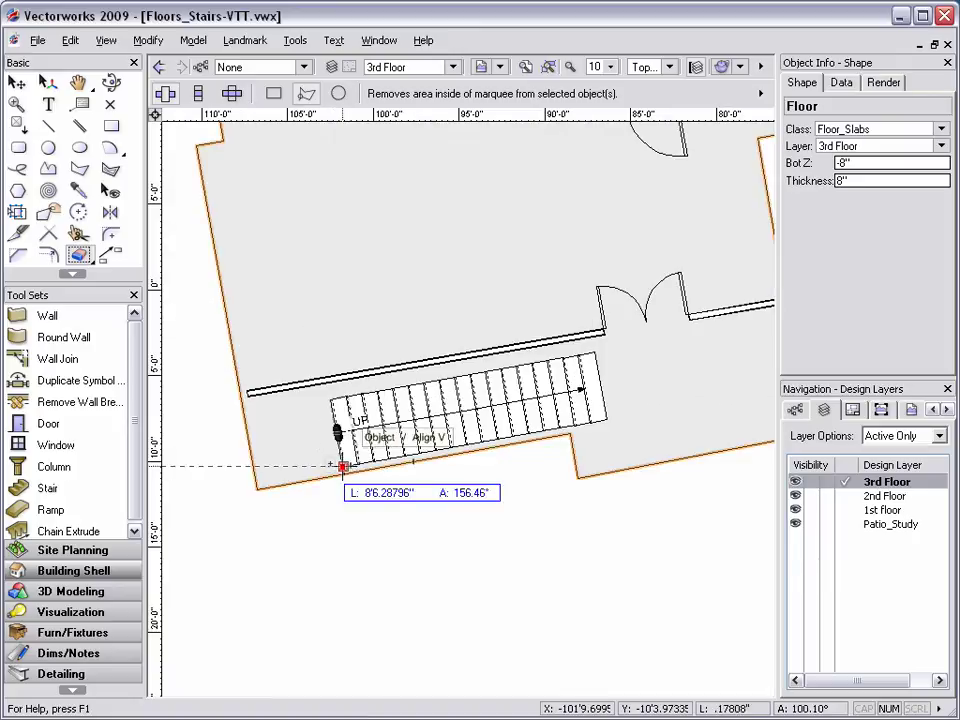
pyautogui.press('z')
pyautogui.click(330, 400)
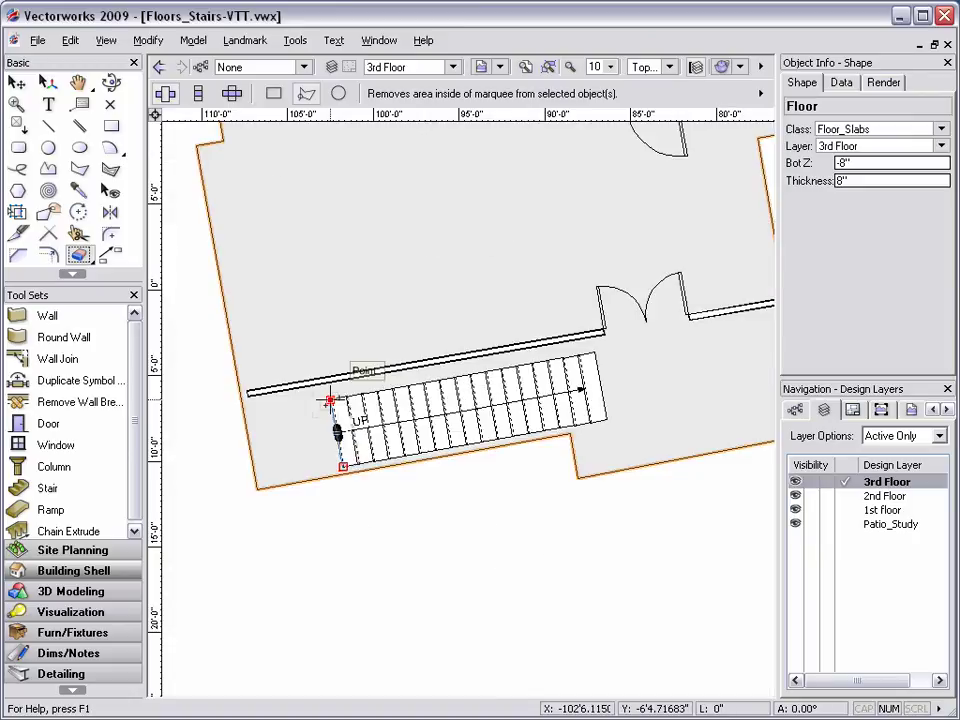
pyautogui.press('z')
pyautogui.click(594, 352)
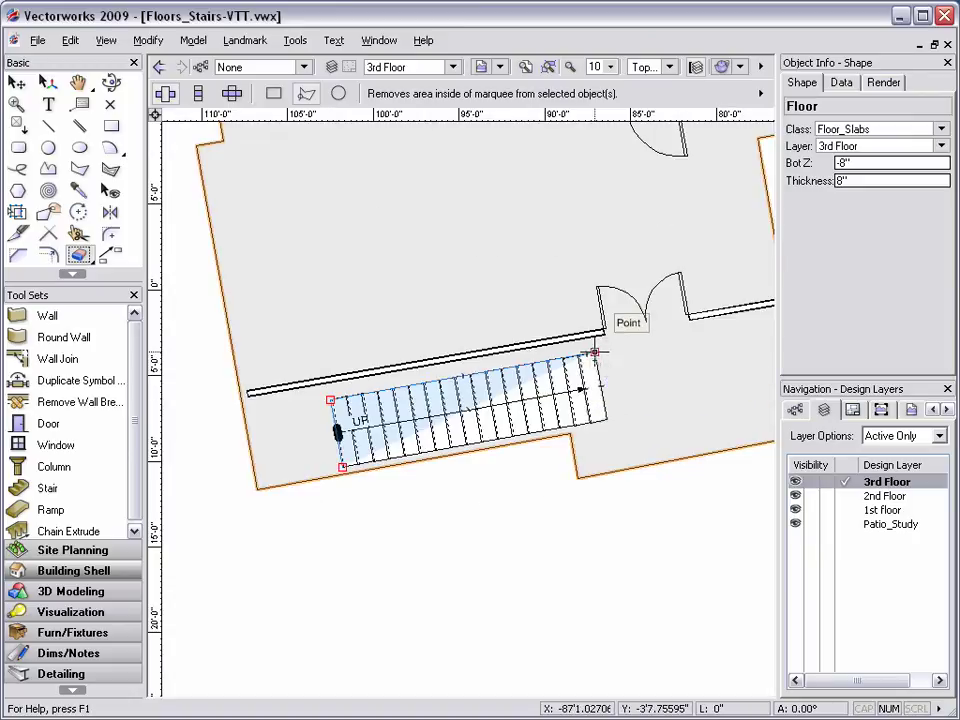
pyautogui.press('z')
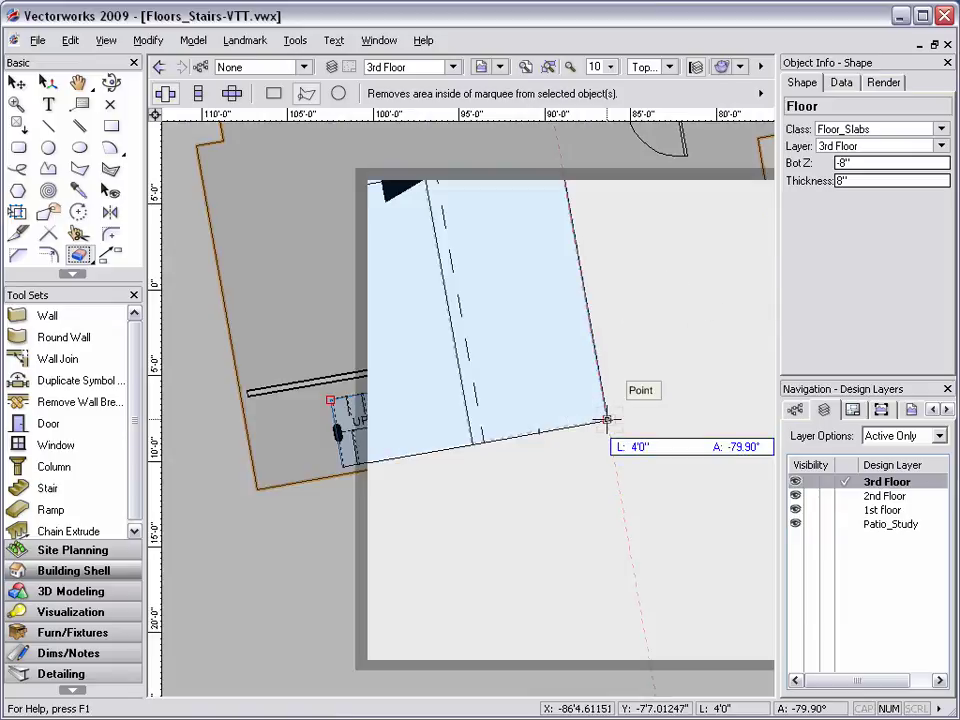
pyautogui.click(606, 419)
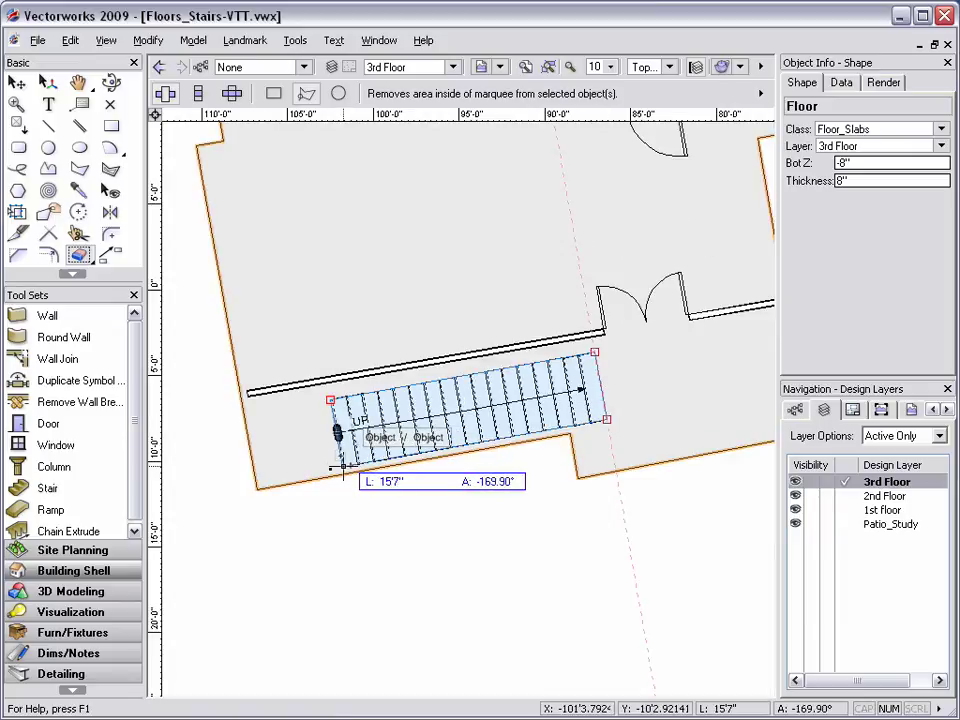
pyautogui.press('z')
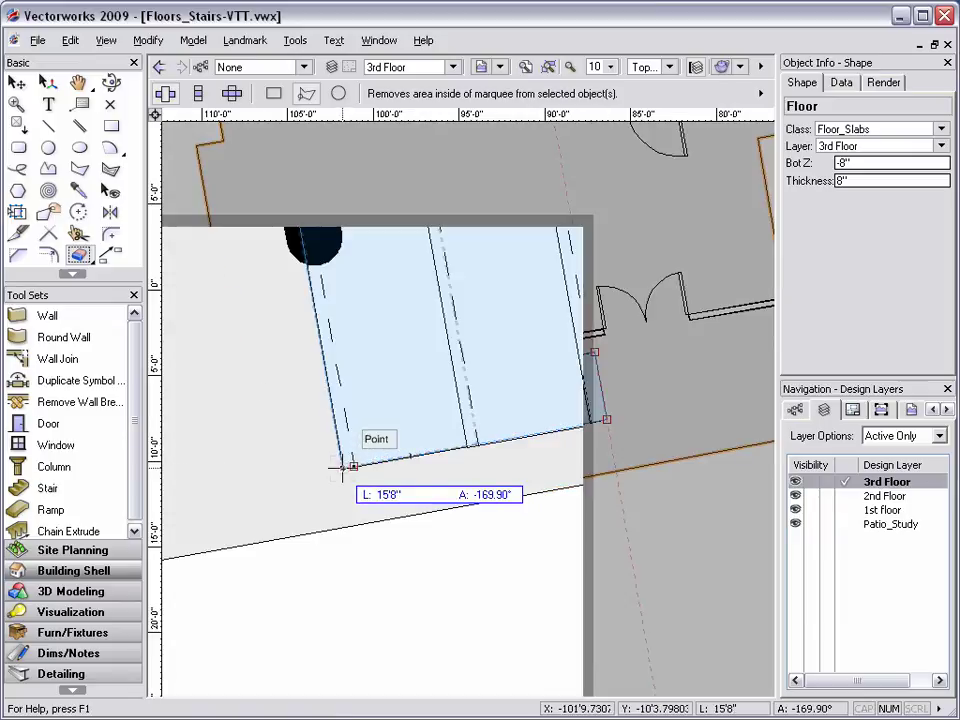
pyautogui.click(342, 468)
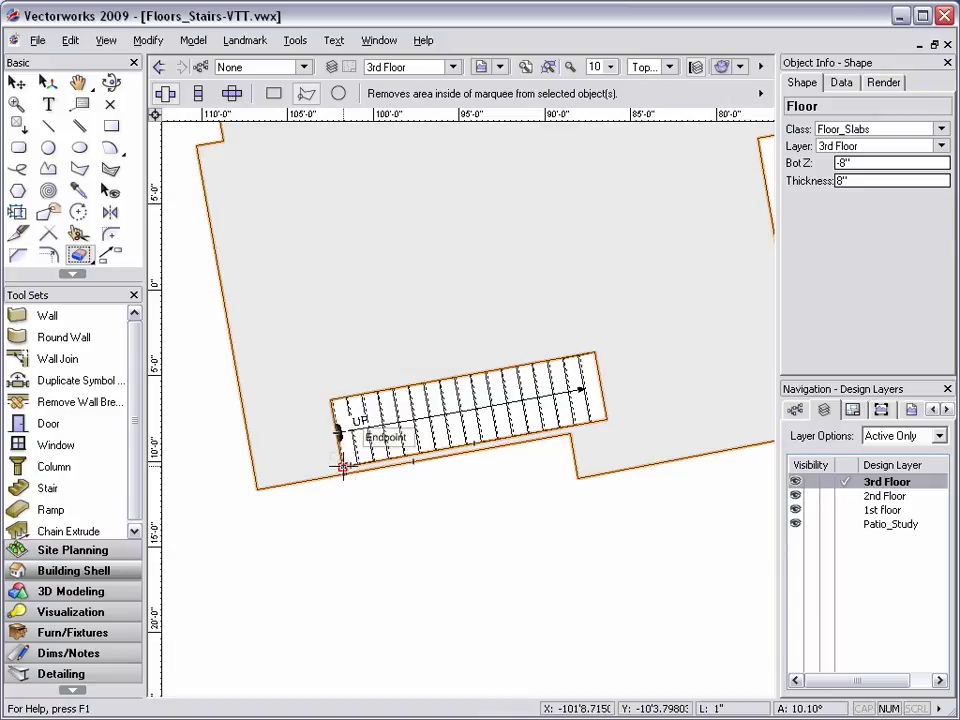
pyautogui.press('x')
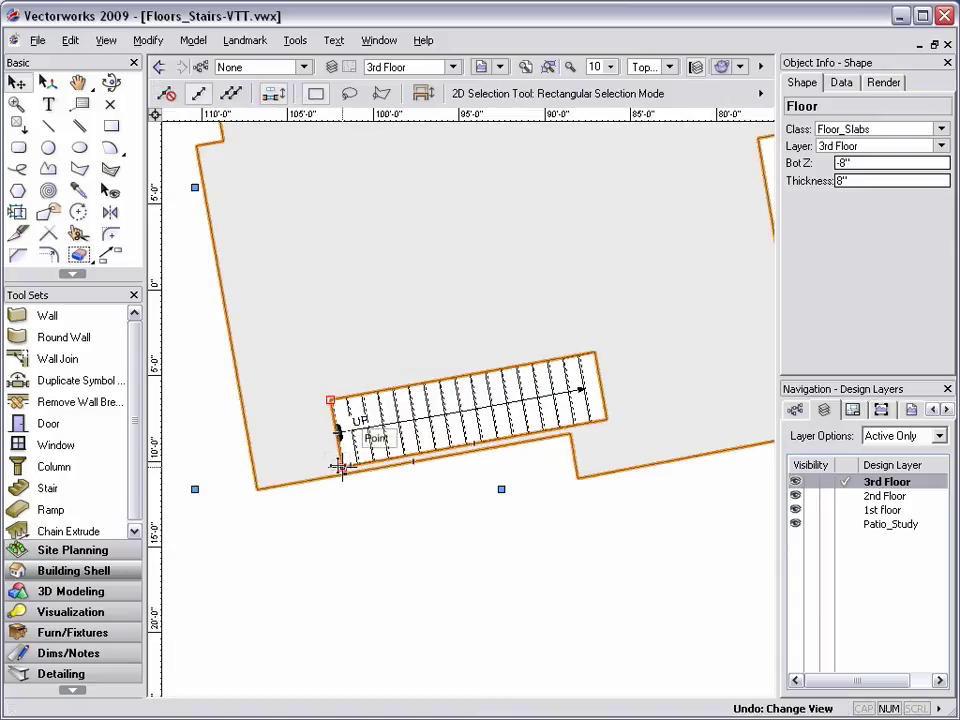
# - Set the layer options to Show/Snap Others and render the model in OpenGL from an angled 3D view of the stairs
pyautogui.click(890, 436)
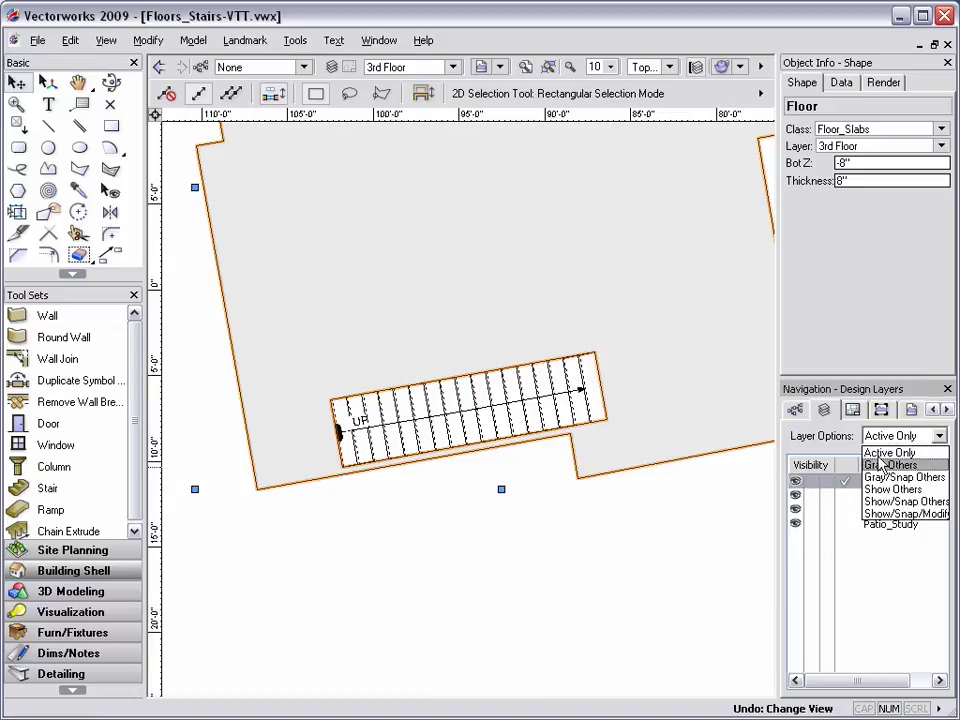
pyautogui.click(878, 503)
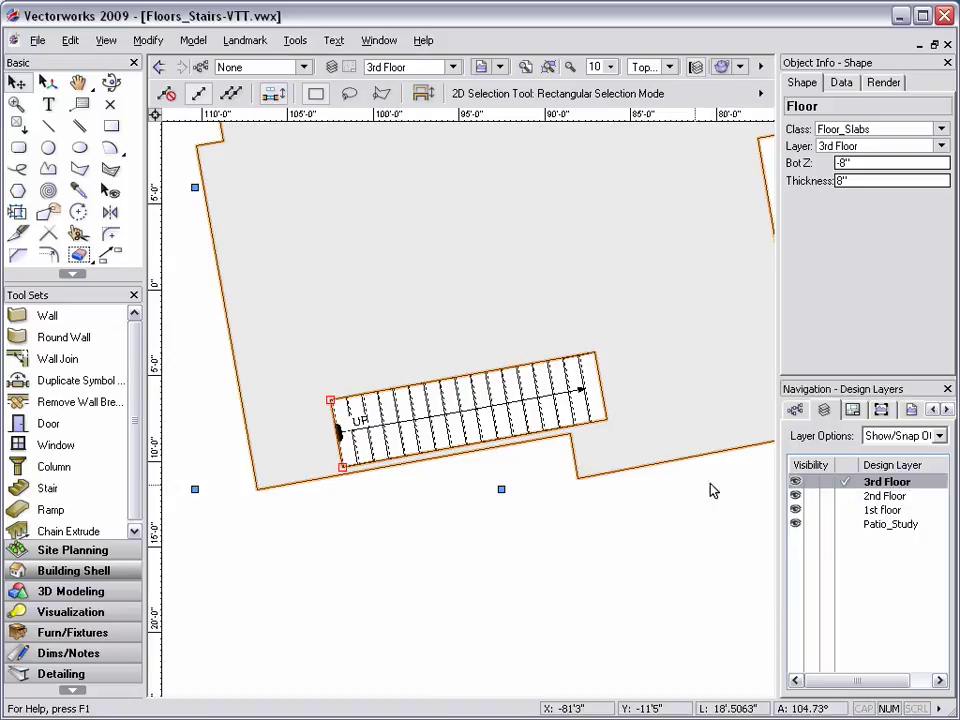
pyautogui.click(110, 82)
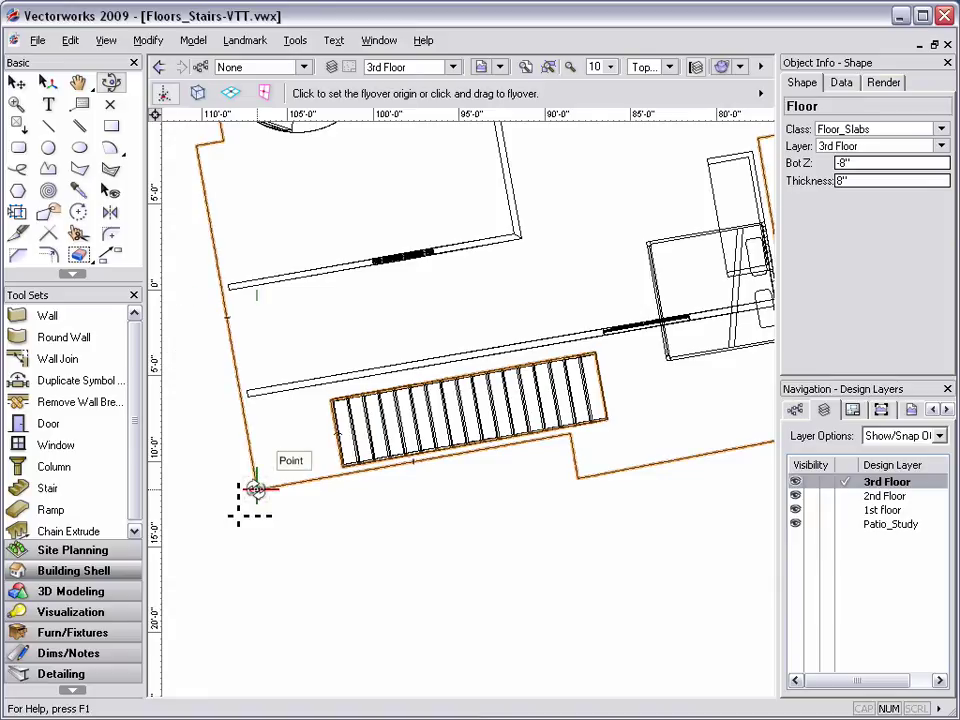
pyautogui.moveTo(256, 489); pyautogui.dragTo(340, 490)
pyautogui.moveTo(290, 395); pyautogui.dragTo(521, 472, button='middle')
pyautogui.click(739, 67)
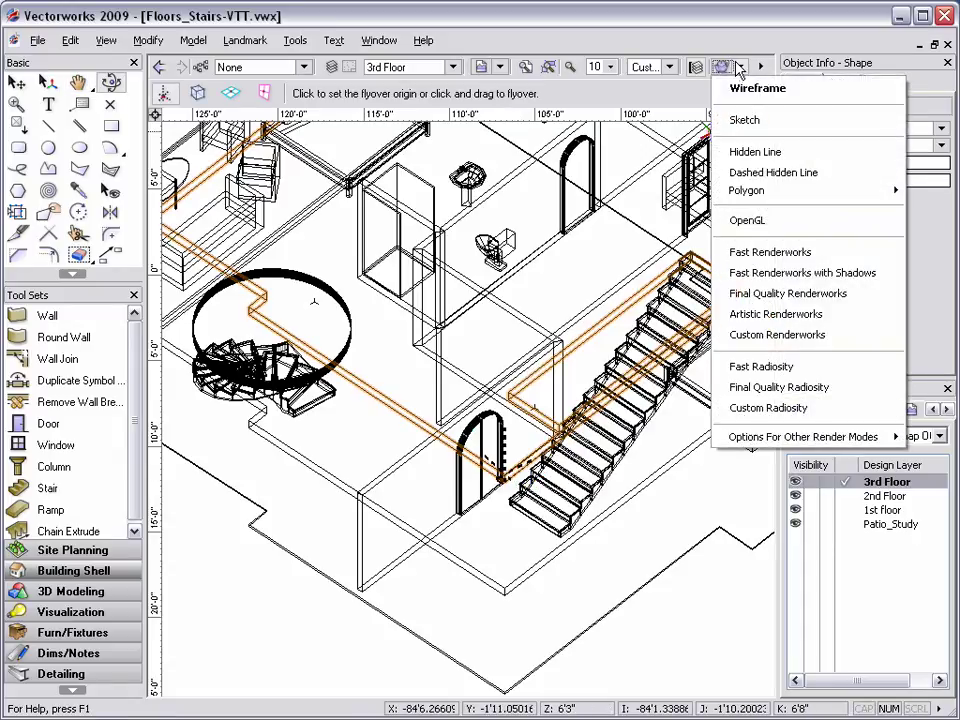
pyautogui.click(738, 220)
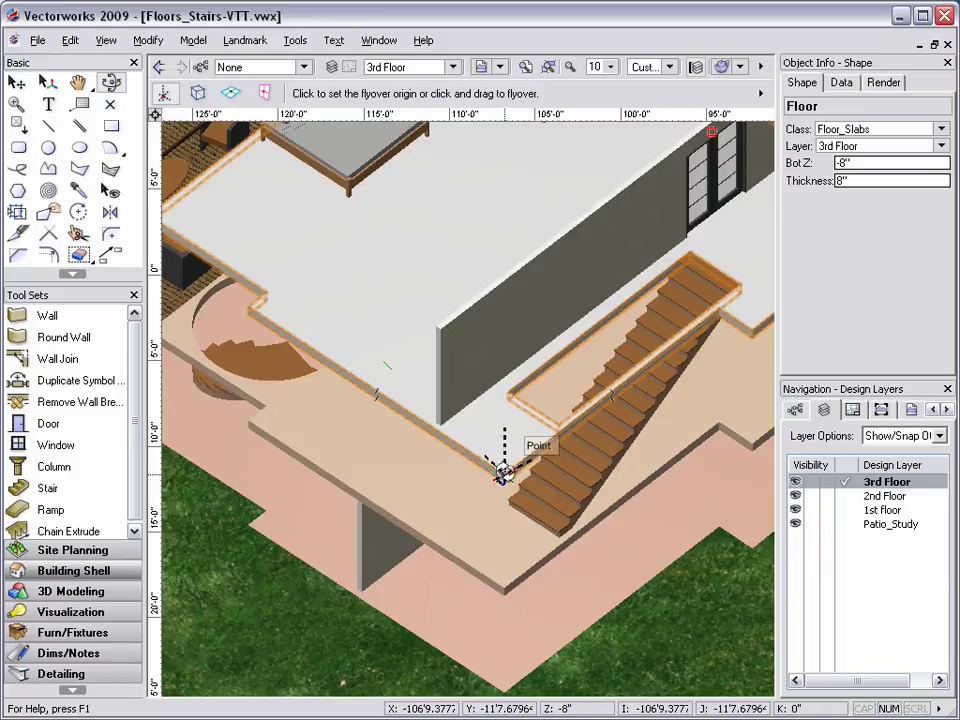
# - Examine the new stair opening in the 3rd Floor slab from a lower viewing angle and deselect the slab
pyautogui.moveTo(500, 470); pyautogui.dragTo(508, 438)
pyautogui.press('x')
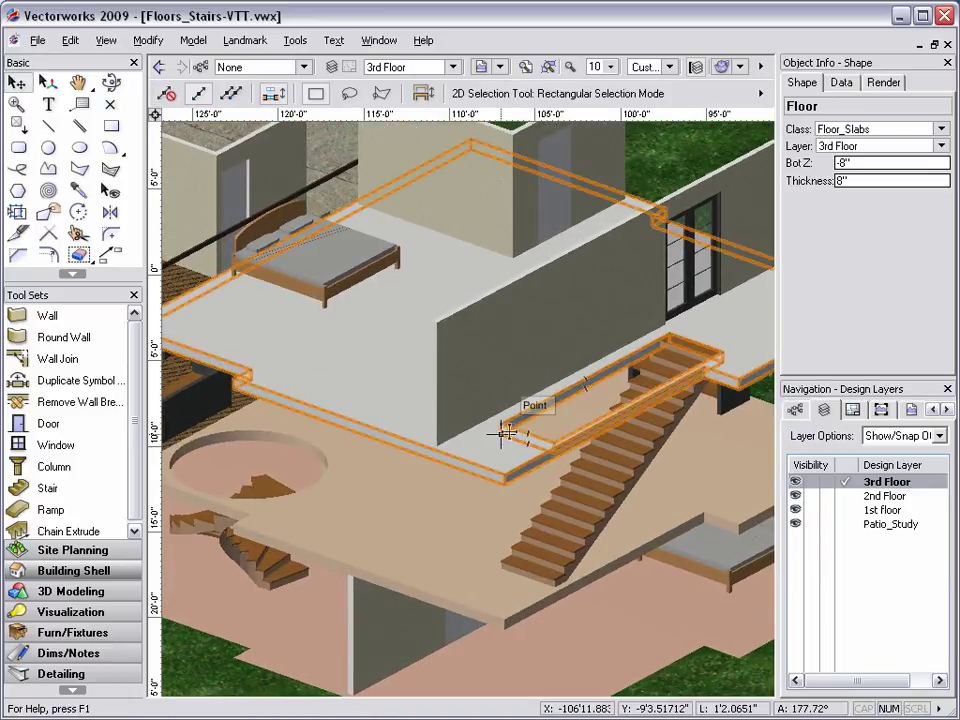
pyautogui.click(251, 683)
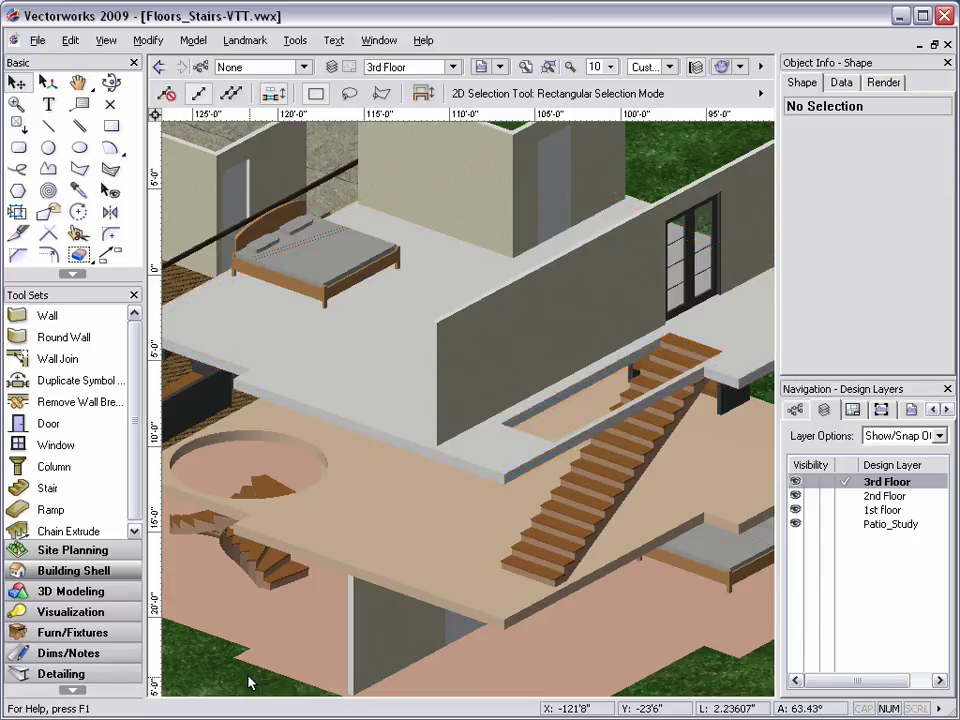